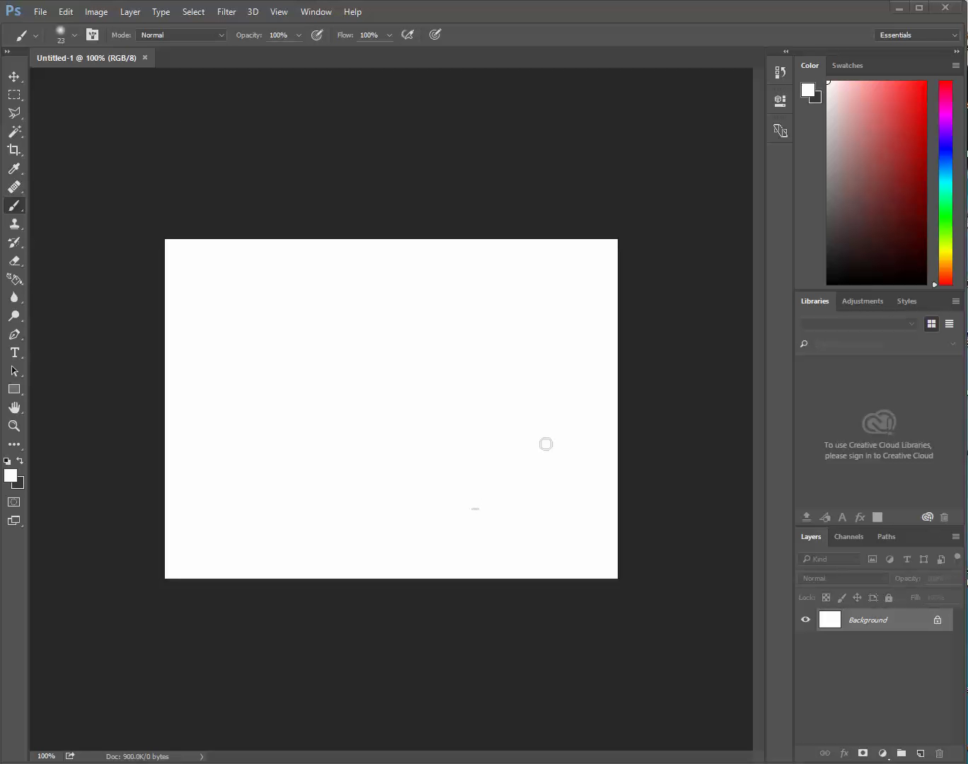
click(849, 537)
click(886, 537)
click(807, 539)
click(43, 13)
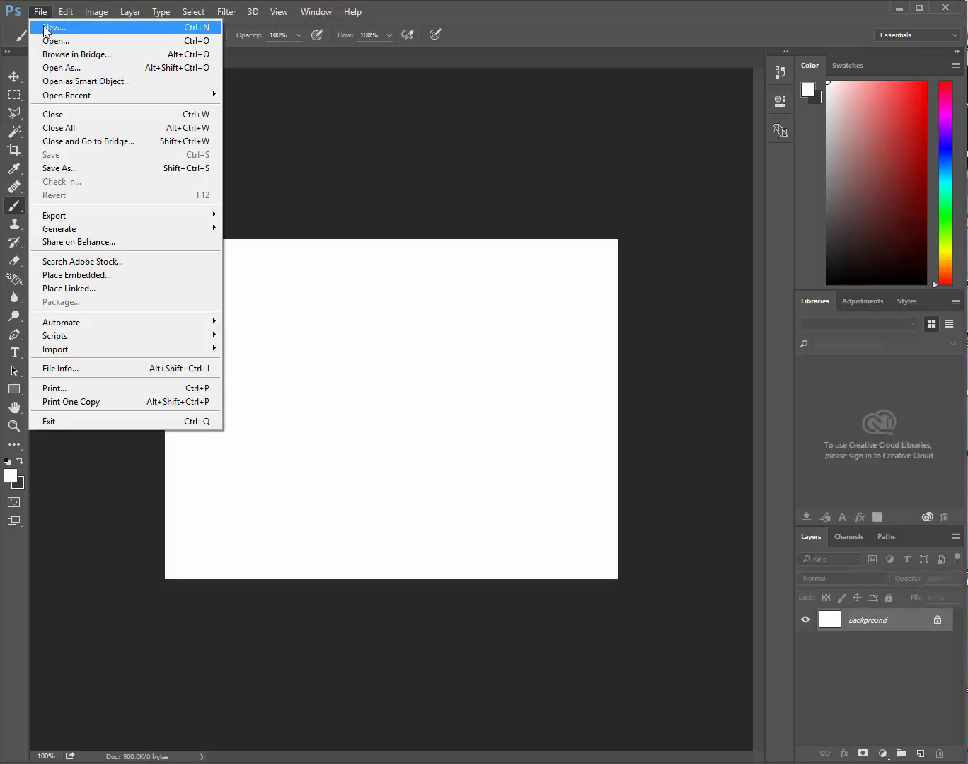
click(652, 60)
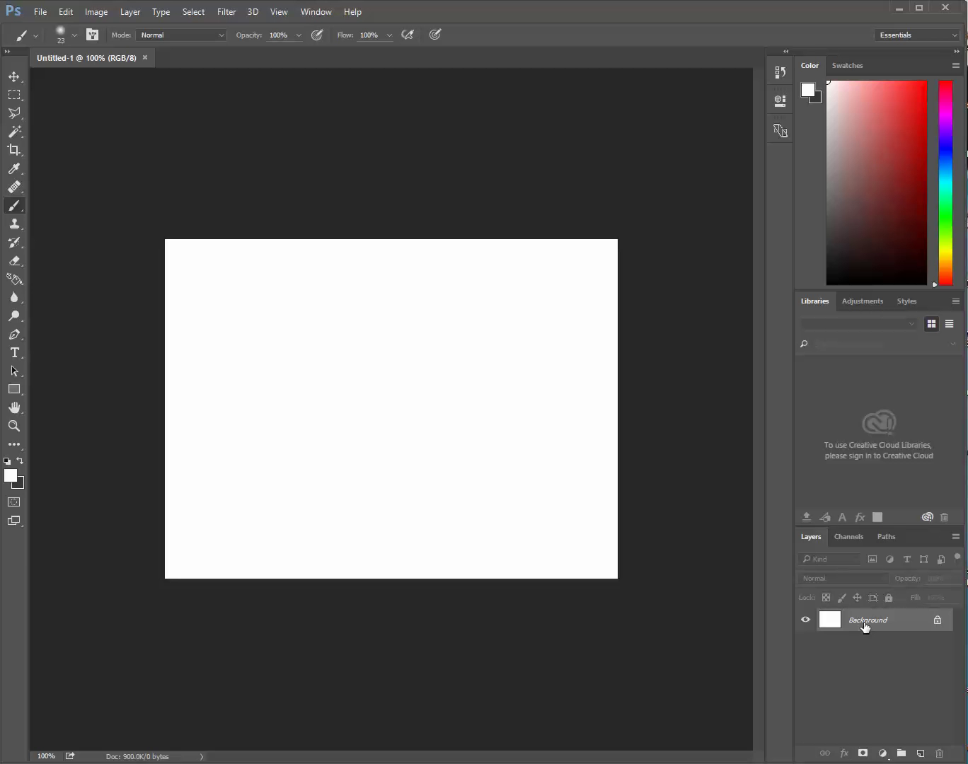
Unlock the Background layer to turn it into a regular layer, leaving its layer style options at their defaults.
double_click(937, 622)
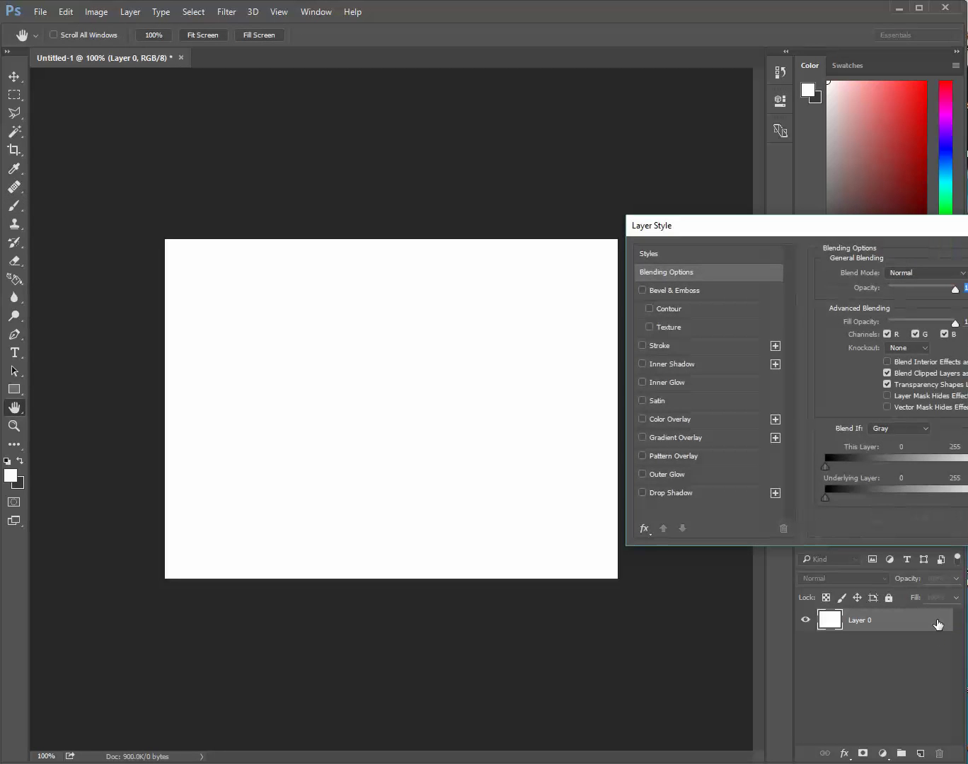
drag(945, 226, 550, 169)
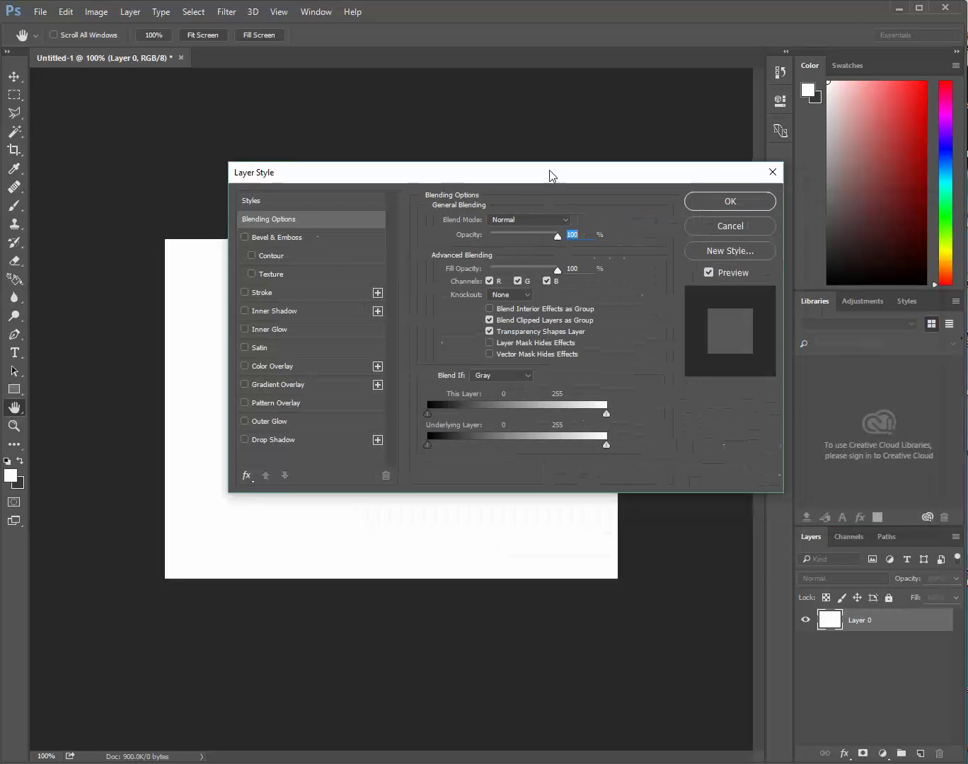
click(726, 210)
key(b)
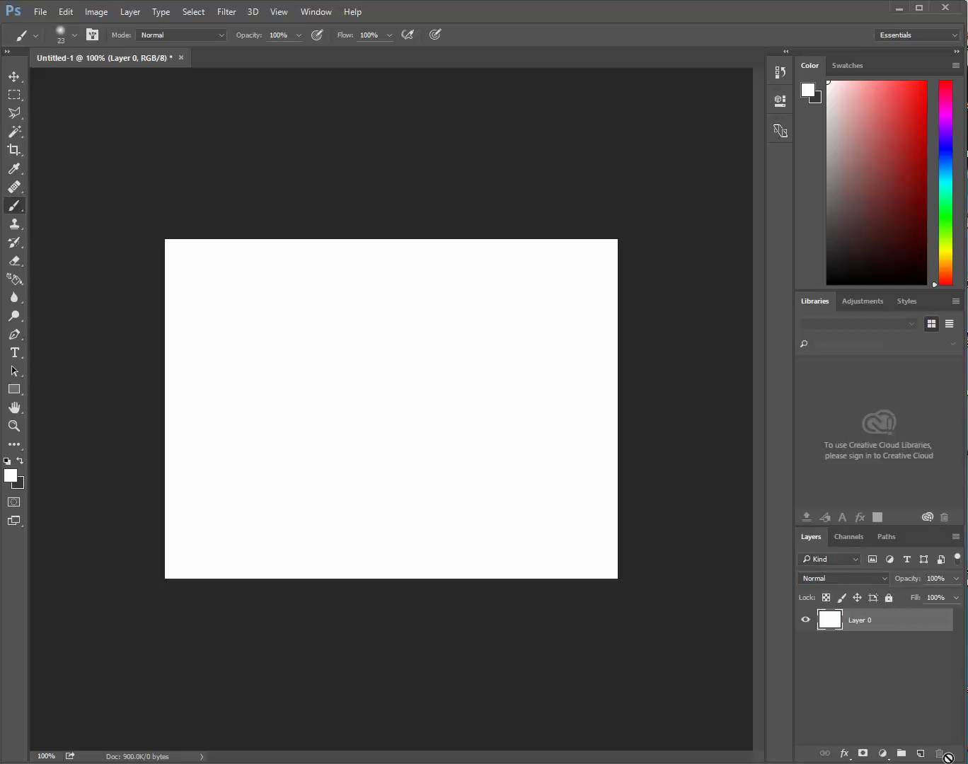
Apply a Bevel & Emboss effect with the default Inner Bevel settings to Layer 0.
click(844, 753)
click(872, 602)
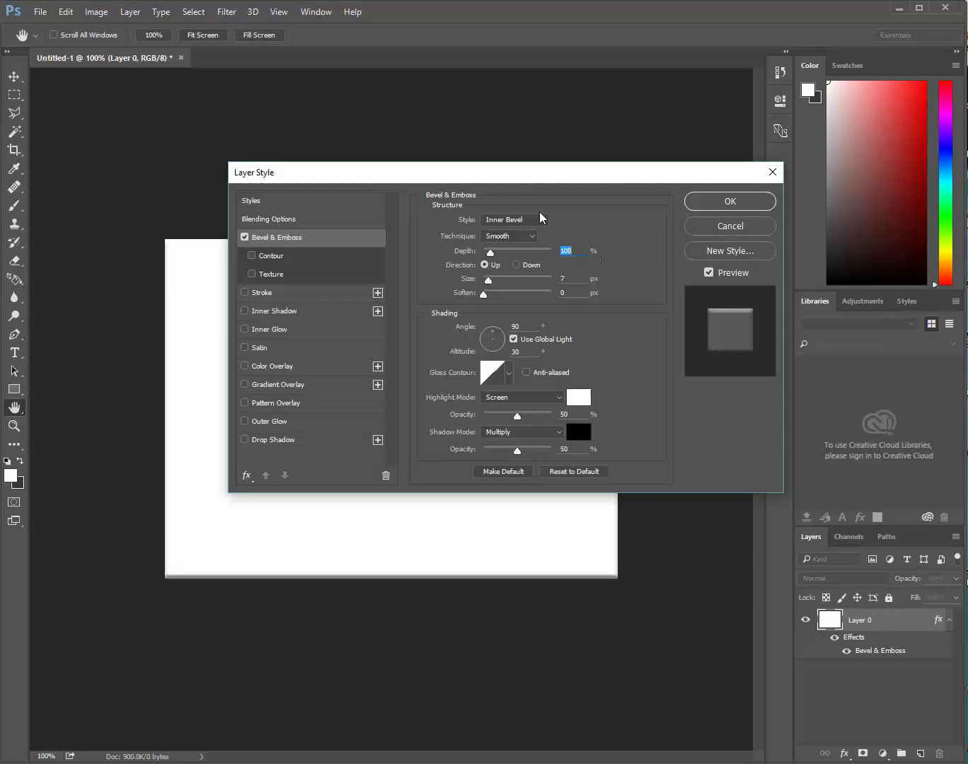
drag(533, 176, 551, 179)
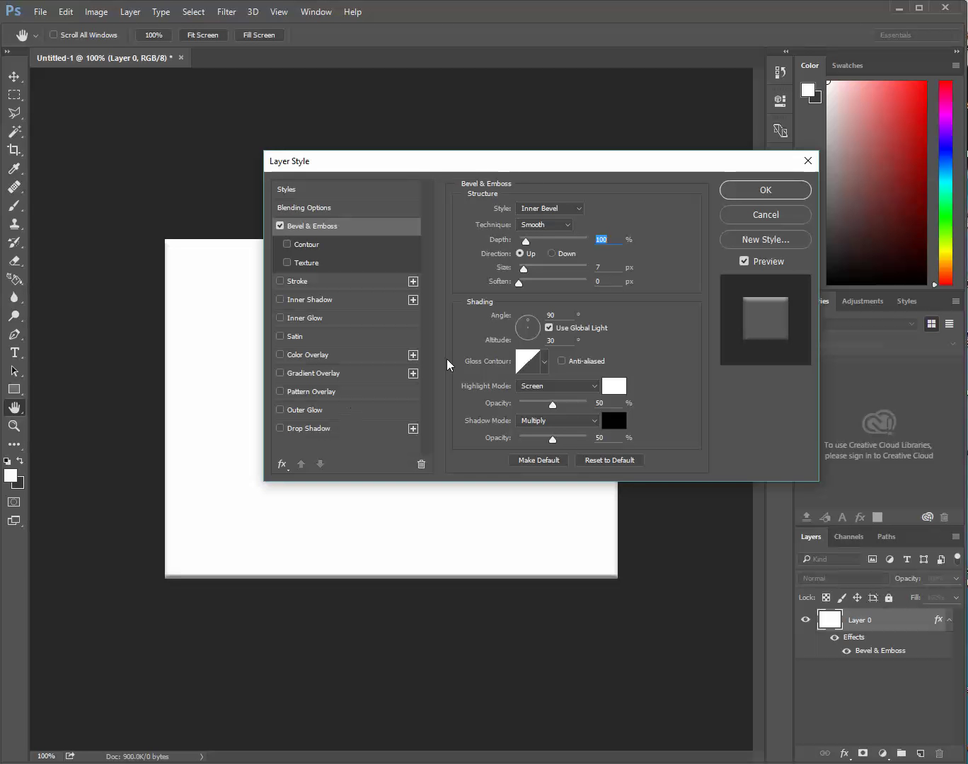
click(779, 188)
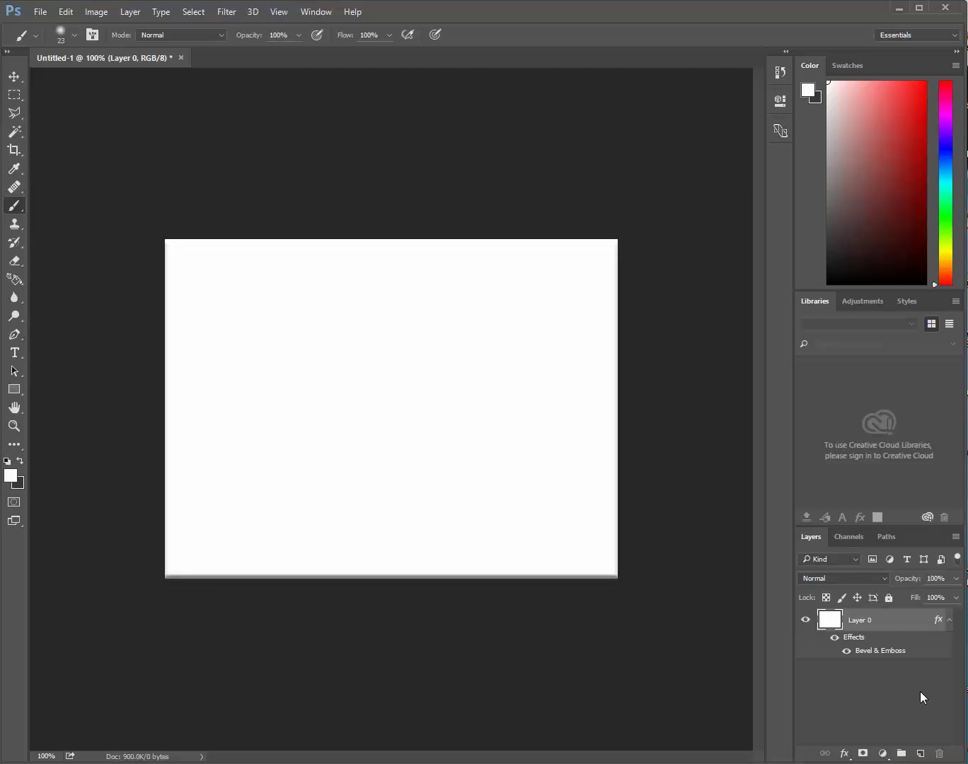
Create a new layer above Layer 0 and rename it "git 1".
click(920, 753)
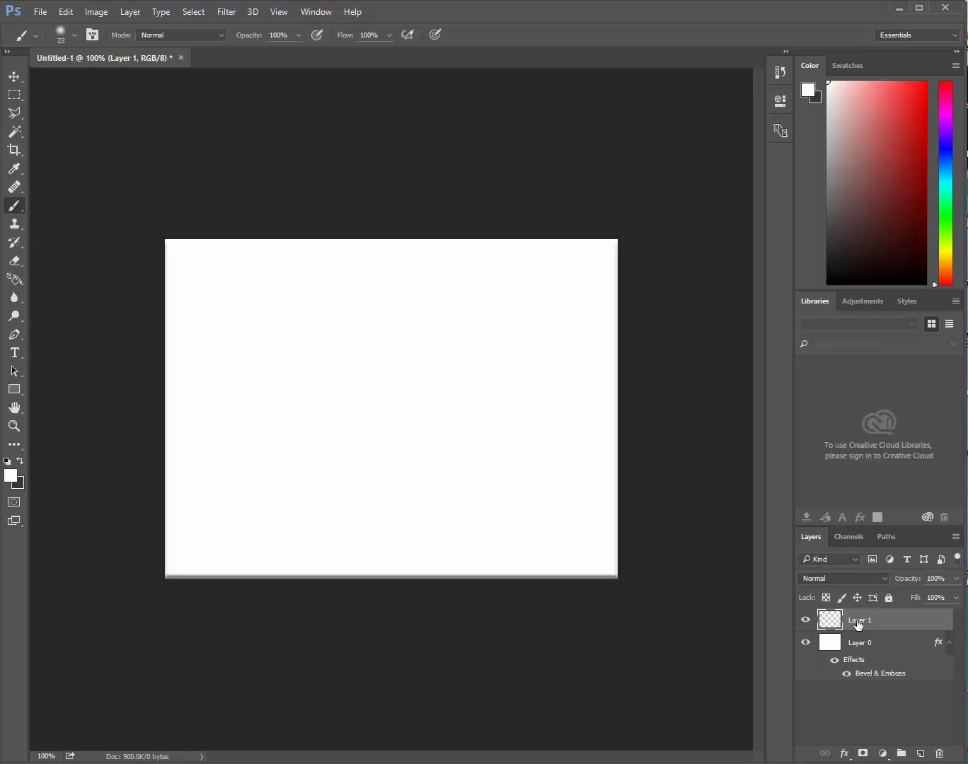
double_click(858, 621)
text(git 1)
key(Return)
Examine the git 1 layer's blending options, its blend mode choices and the commands available for the layer.
double_click(824, 622)
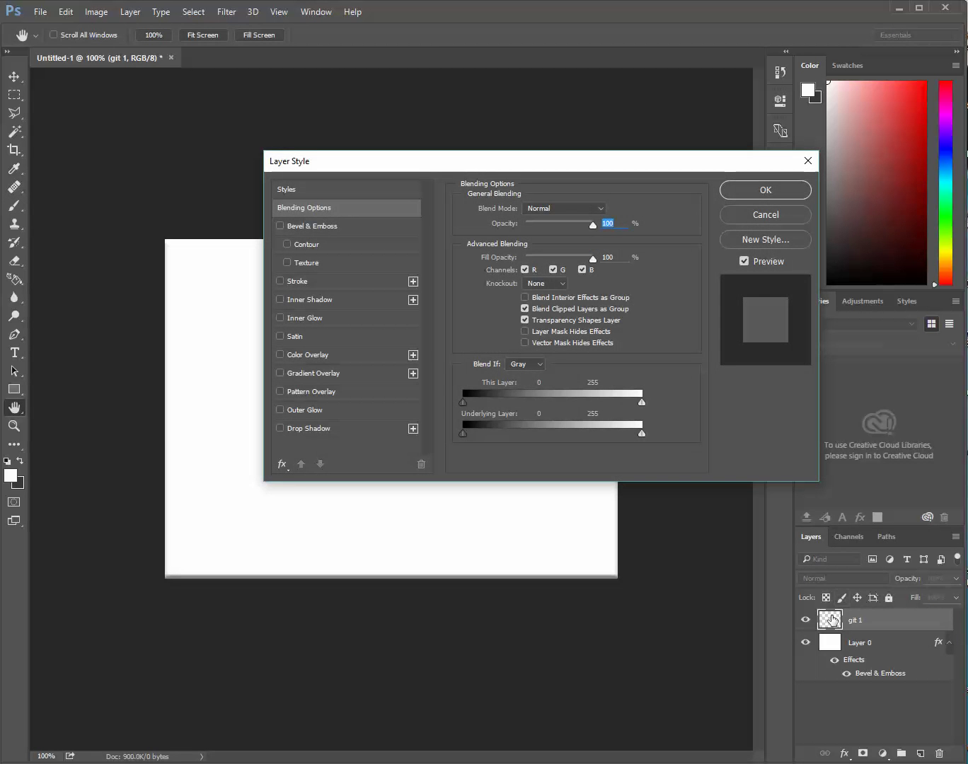
drag(543, 170, 471, 150)
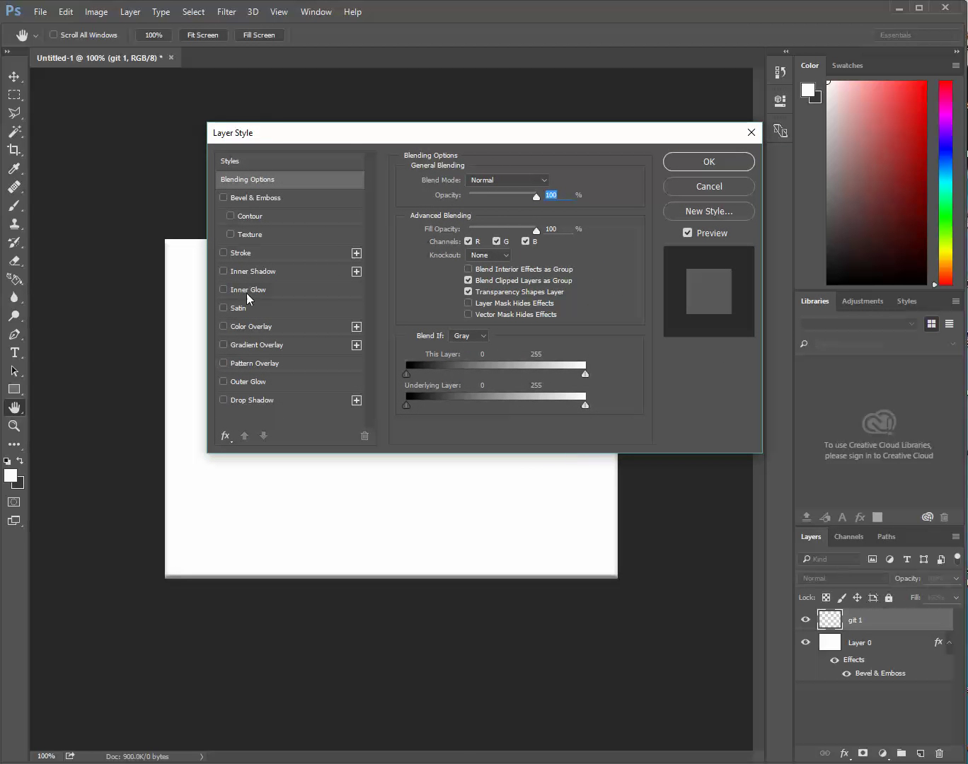
click(533, 182)
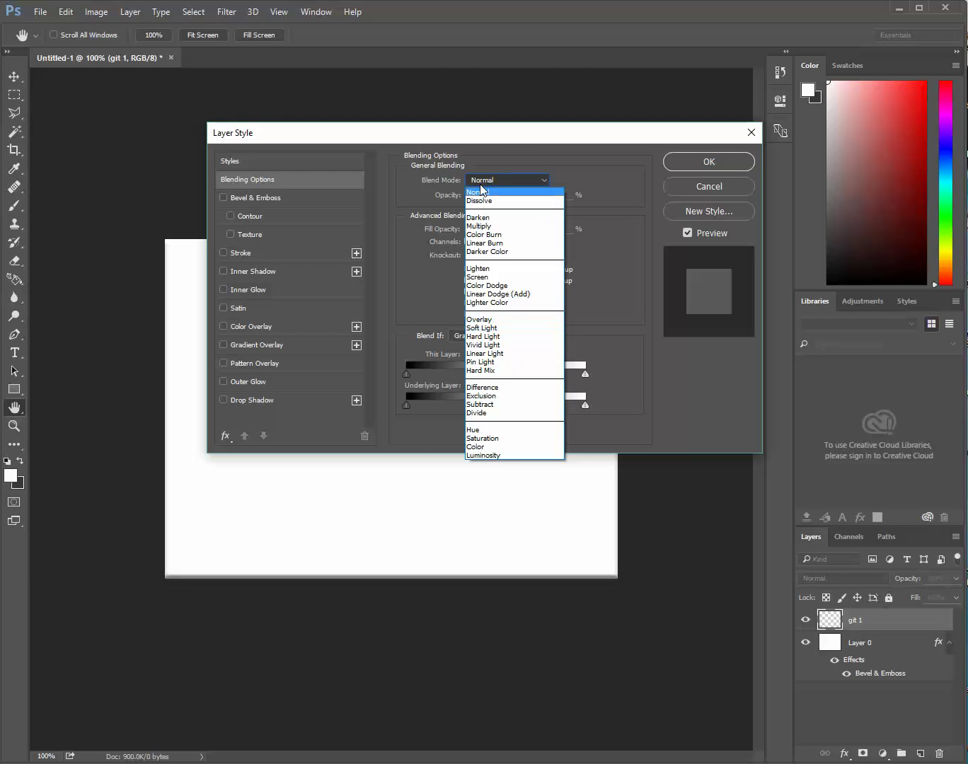
click(480, 193)
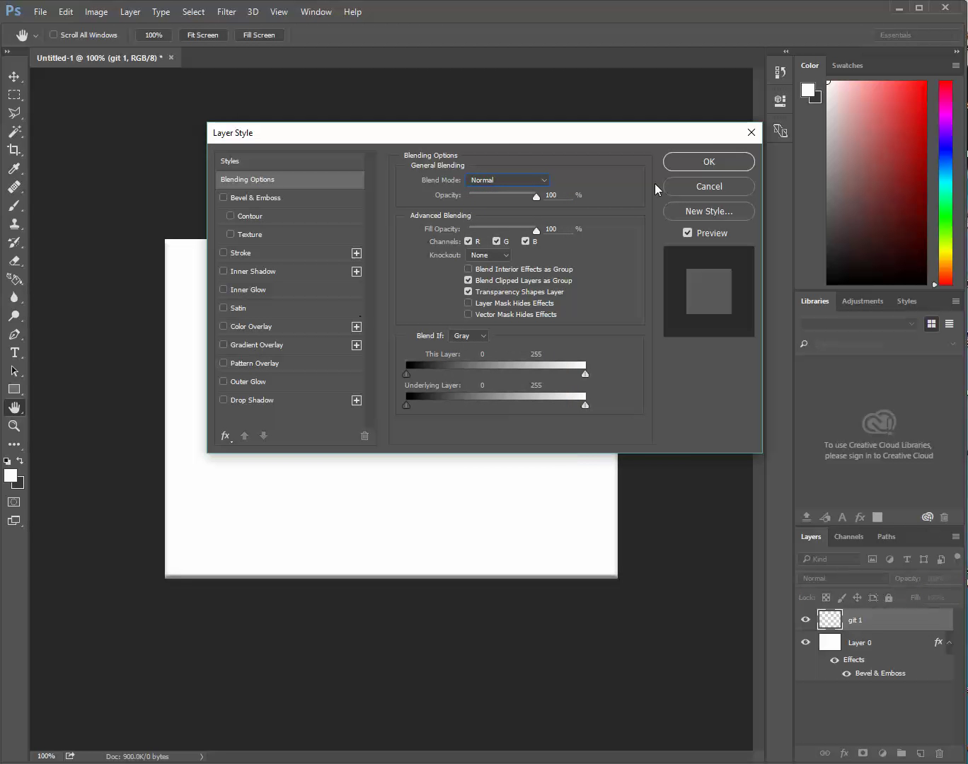
click(737, 160)
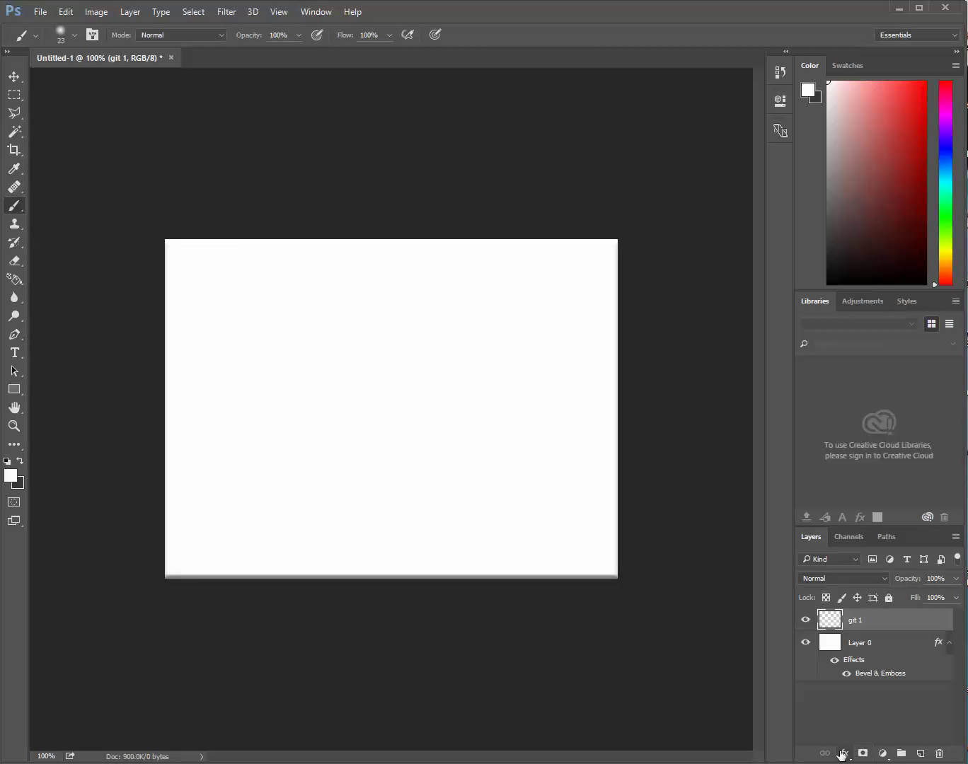
click(843, 754)
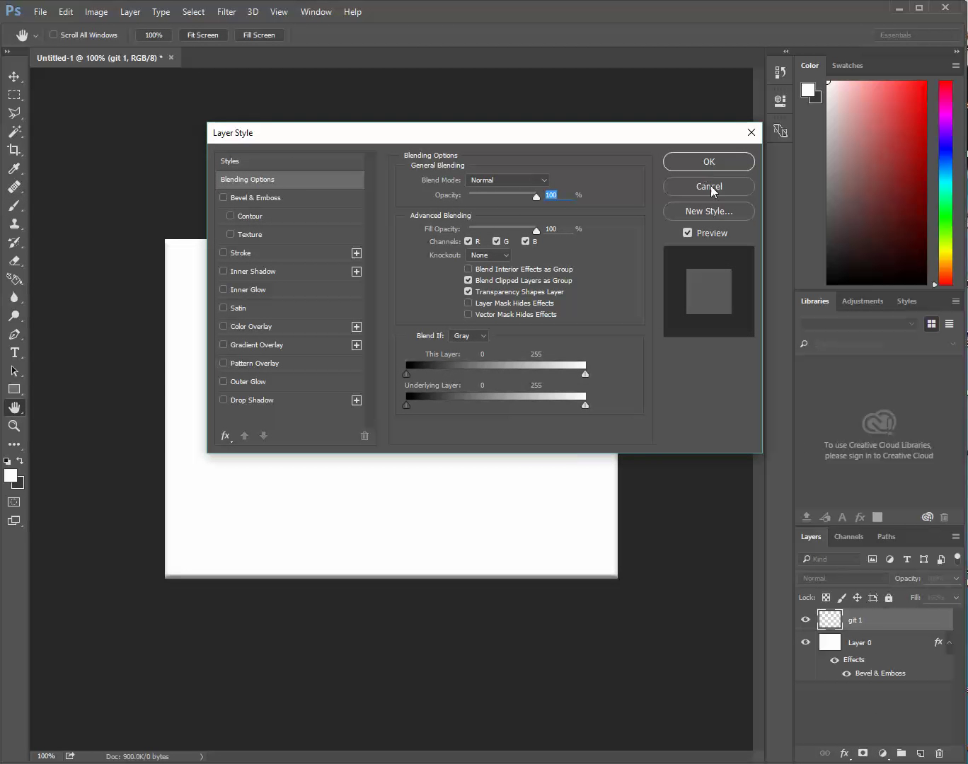
click(711, 186)
double_click(828, 621)
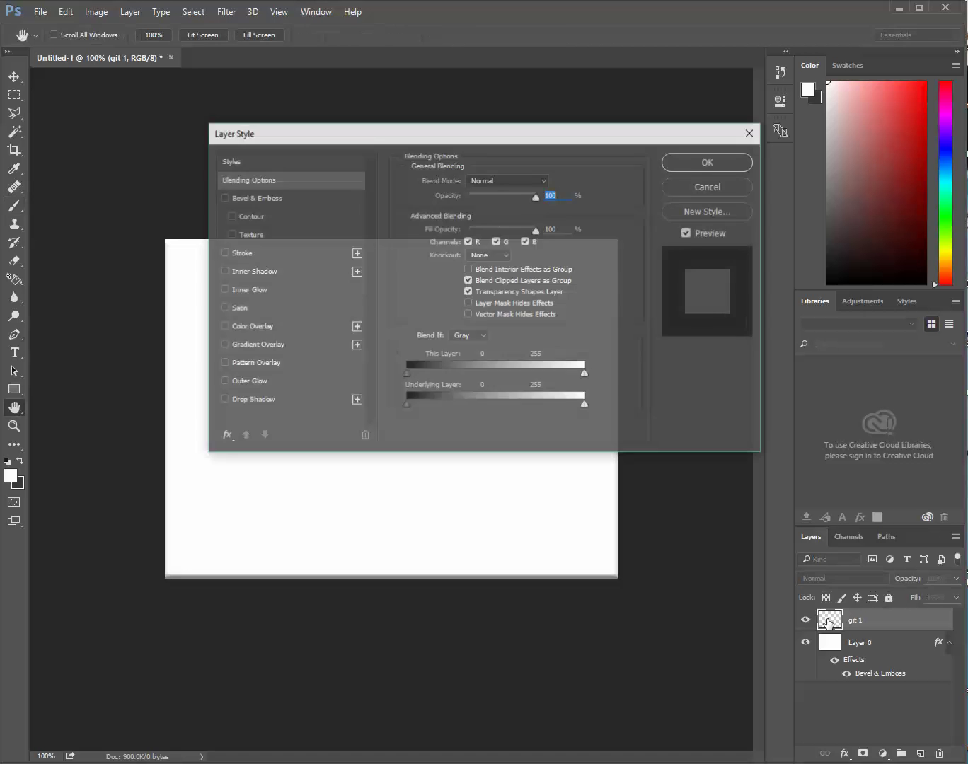
click(710, 186)
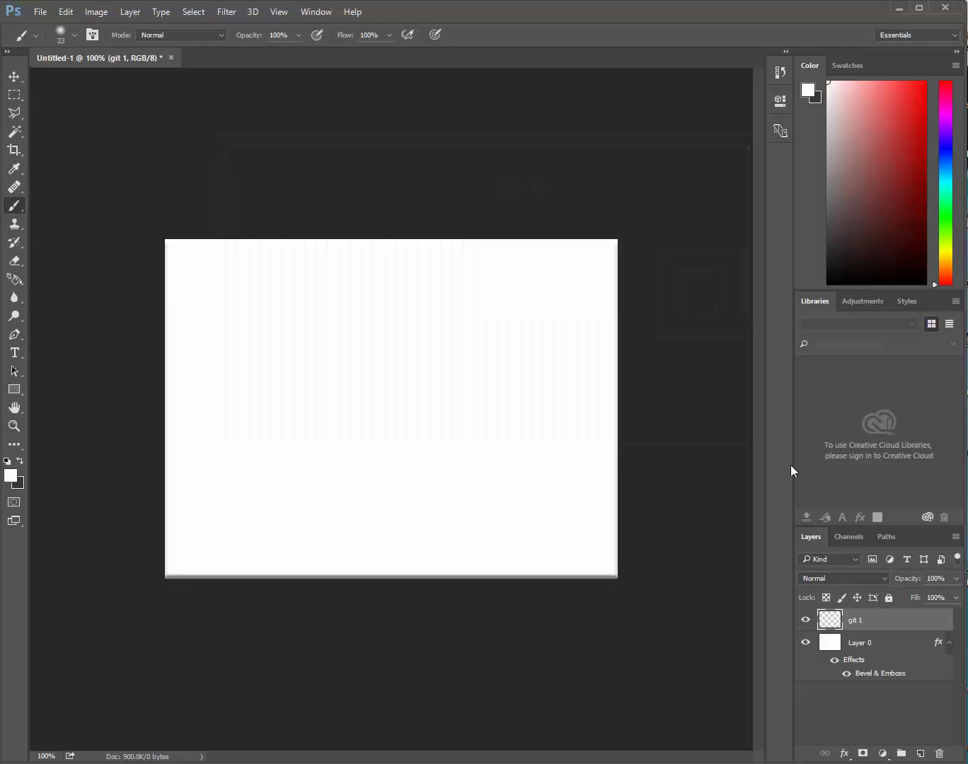
right_click(871, 622)
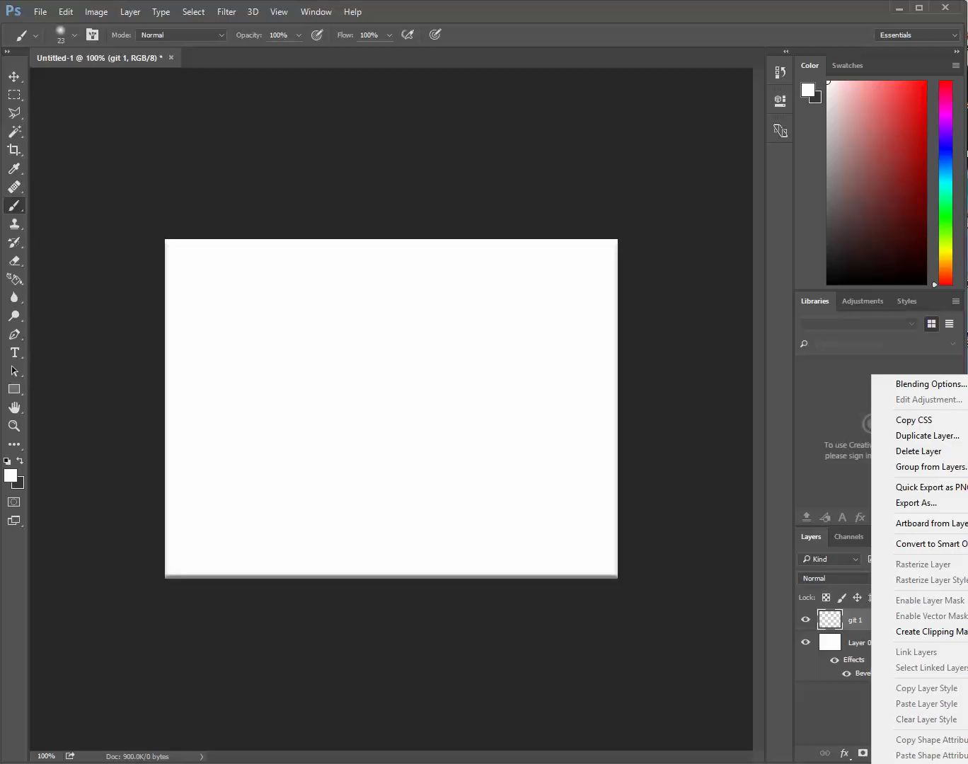
click(533, 212)
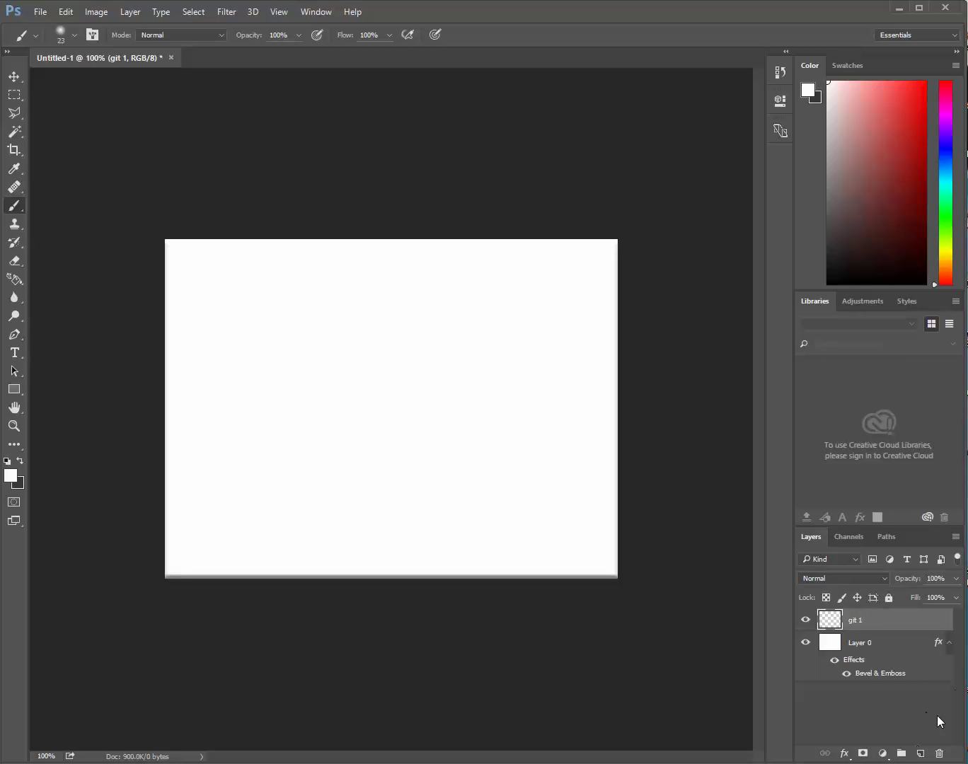
Add two new blank layers above the git 1 layer.
click(920, 754)
click(919, 754)
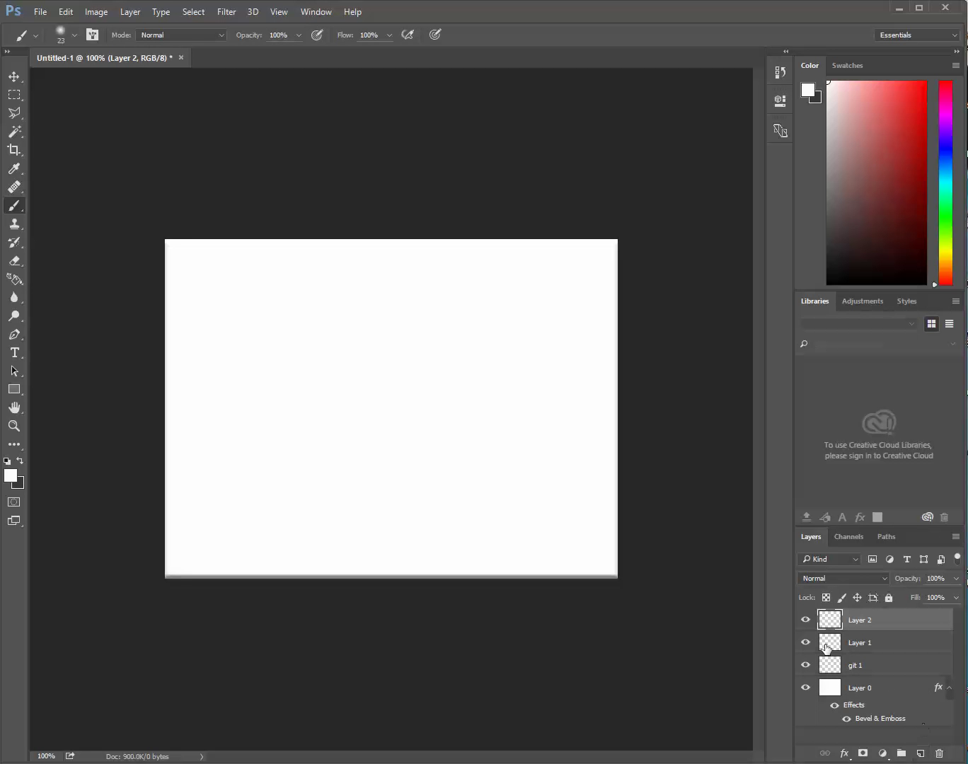
click(899, 710)
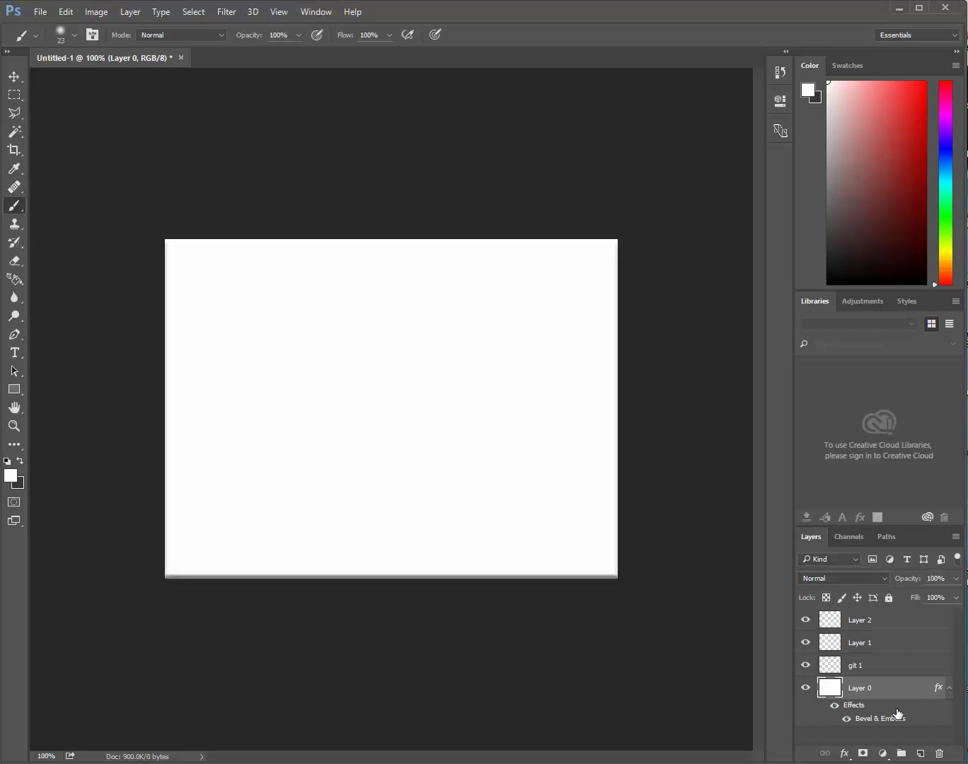
click(898, 666)
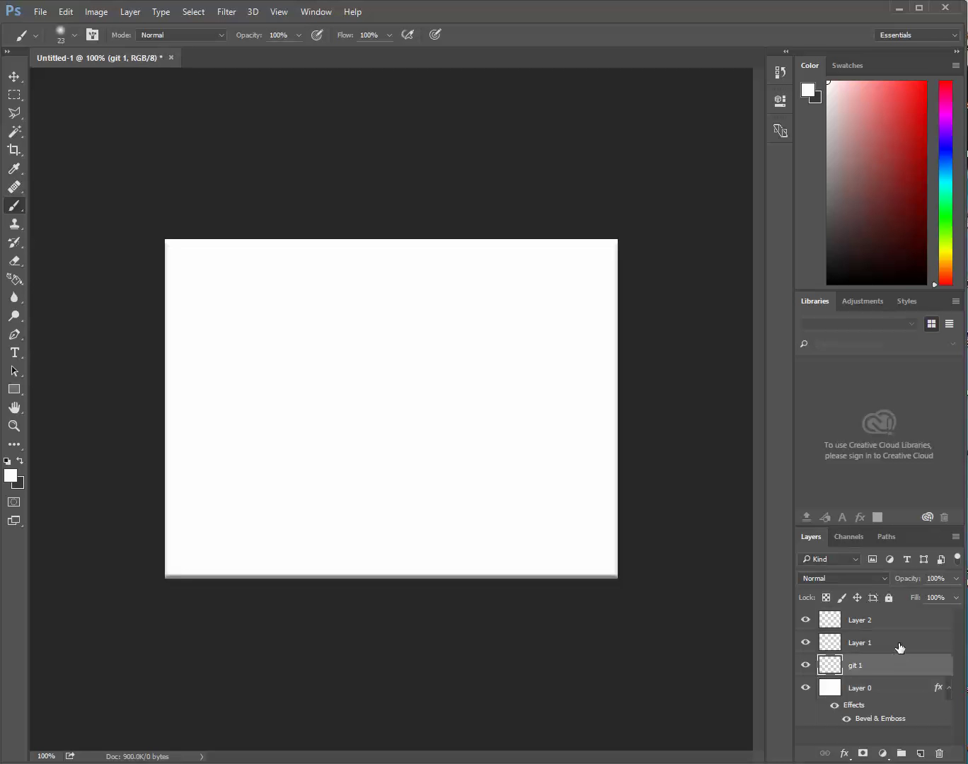
click(898, 644)
click(900, 626)
Paint a long winding brush stroke in red (#f70000) diagonally across the canvas on Layer 0.
click(893, 687)
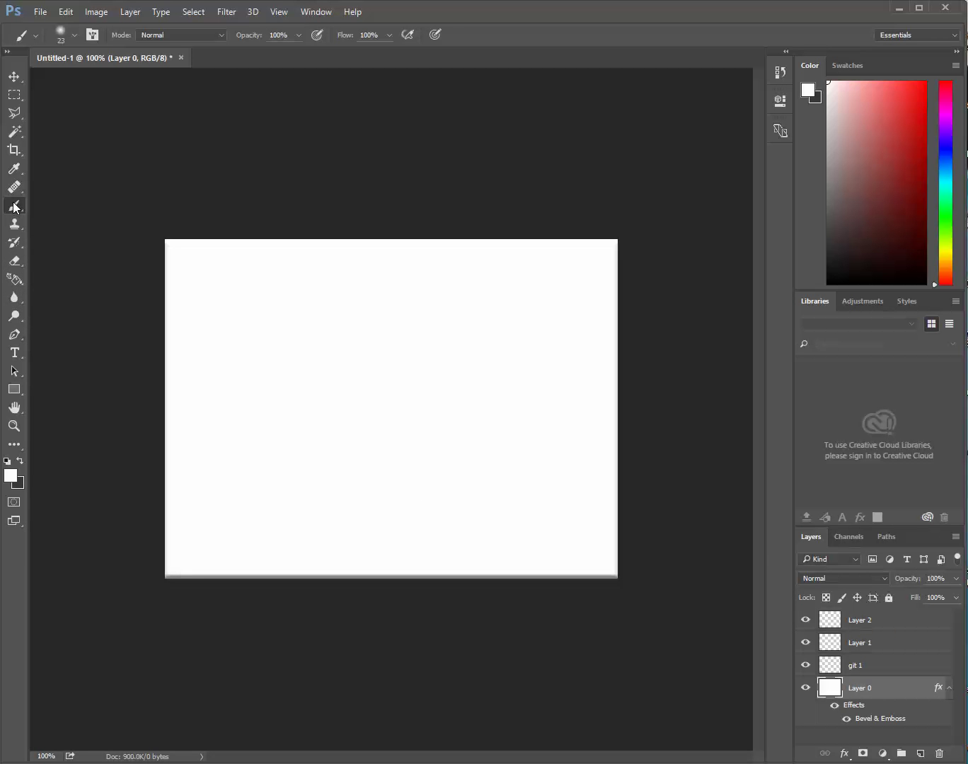
click(12, 480)
drag(378, 344, 396, 332)
click(535, 322)
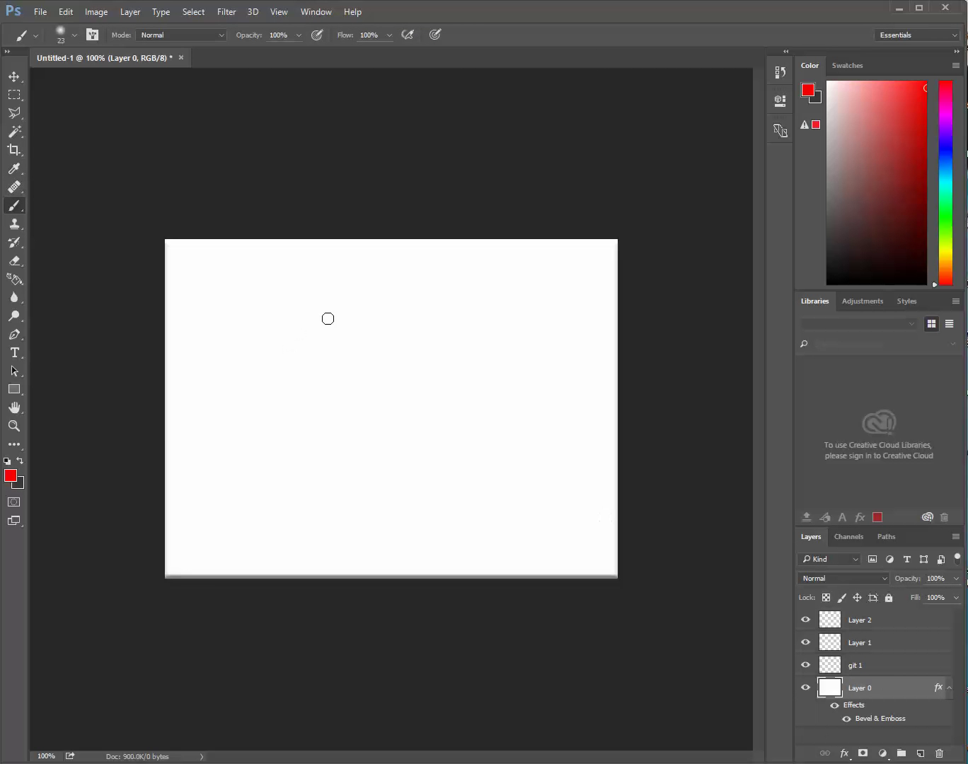
mouse_move(308, 270)
mouse_down()
mouse_move(230, 354)
mouse_move(322, 340)
mouse_move(409, 365)
mouse_move(378, 462)
mouse_move(538, 412)
mouse_move(517, 488)
mouse_move(546, 533)
mouse_move(578, 525)
mouse_up()
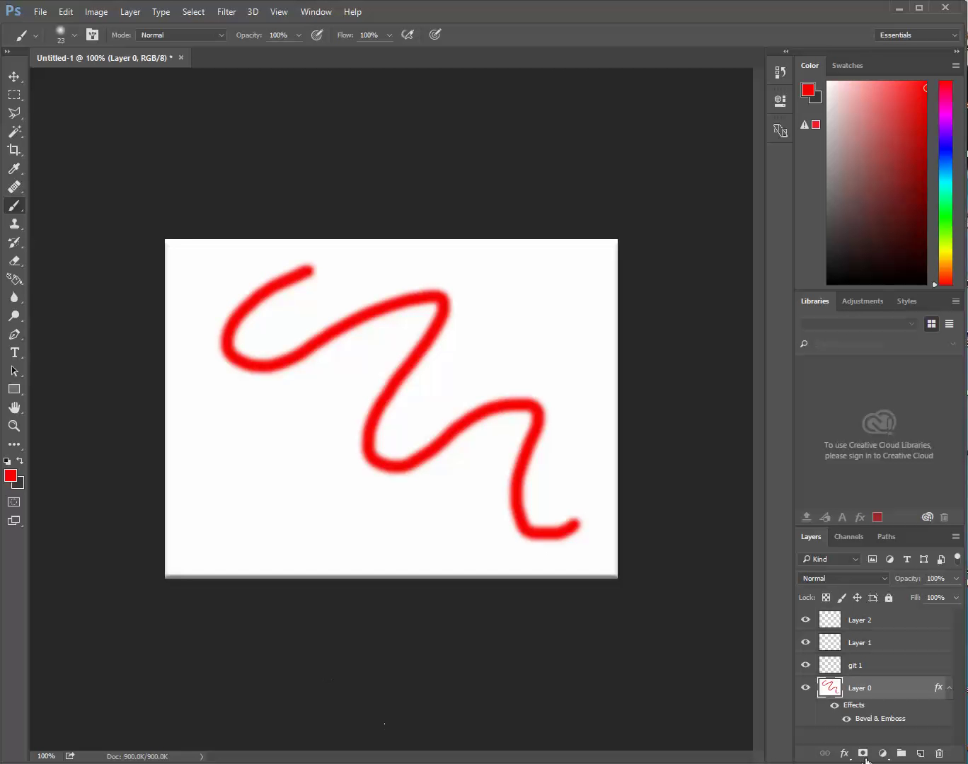
Hide and reshow Layer 0, and collapse its effects list.
click(806, 689)
click(803, 690)
click(951, 690)
click(949, 689)
click(950, 690)
Paint a large closed freeform outline in green (#00f734) across the canvas on the git 1 layer.
click(861, 665)
click(7, 475)
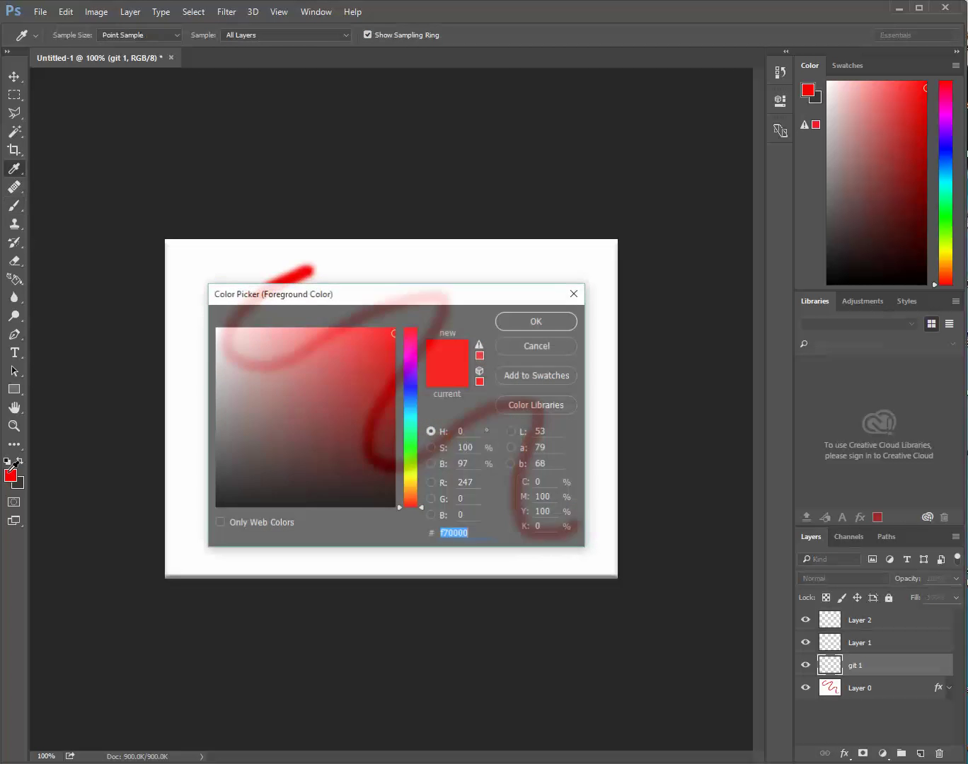
click(415, 442)
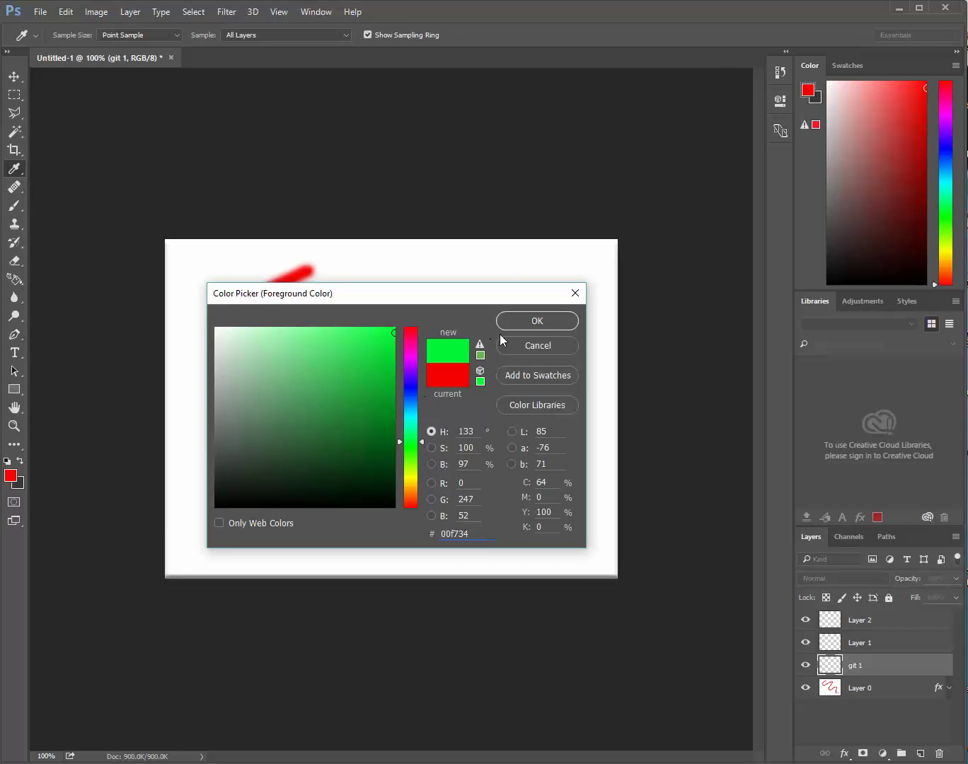
click(527, 319)
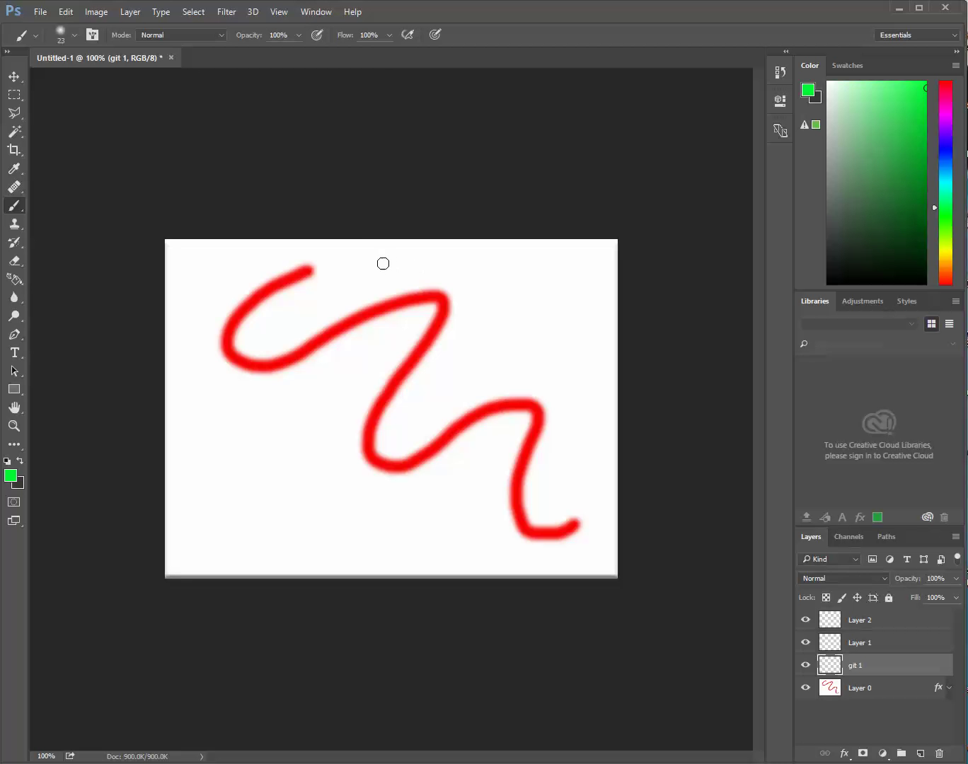
mouse_move(382, 265)
mouse_down()
mouse_move(405, 280)
mouse_move(369, 321)
mouse_move(366, 368)
mouse_move(465, 369)
mouse_move(449, 445)
mouse_move(477, 491)
mouse_move(544, 482)
mouse_move(594, 522)
mouse_move(597, 547)
mouse_move(517, 556)
mouse_move(269, 516)
mouse_move(200, 453)
mouse_move(202, 409)
mouse_move(282, 314)
mouse_move(320, 282)
mouse_move(391, 257)
mouse_up()
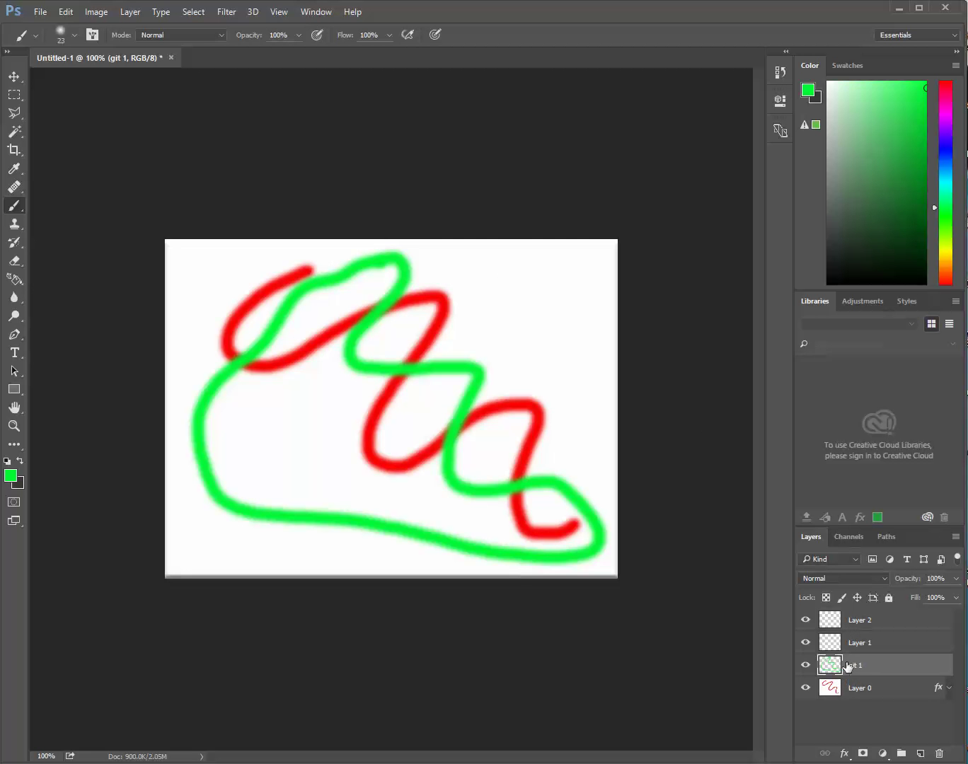
Move Layer 0 above the git 1 layer, and delete Layer 0.
click(859, 695)
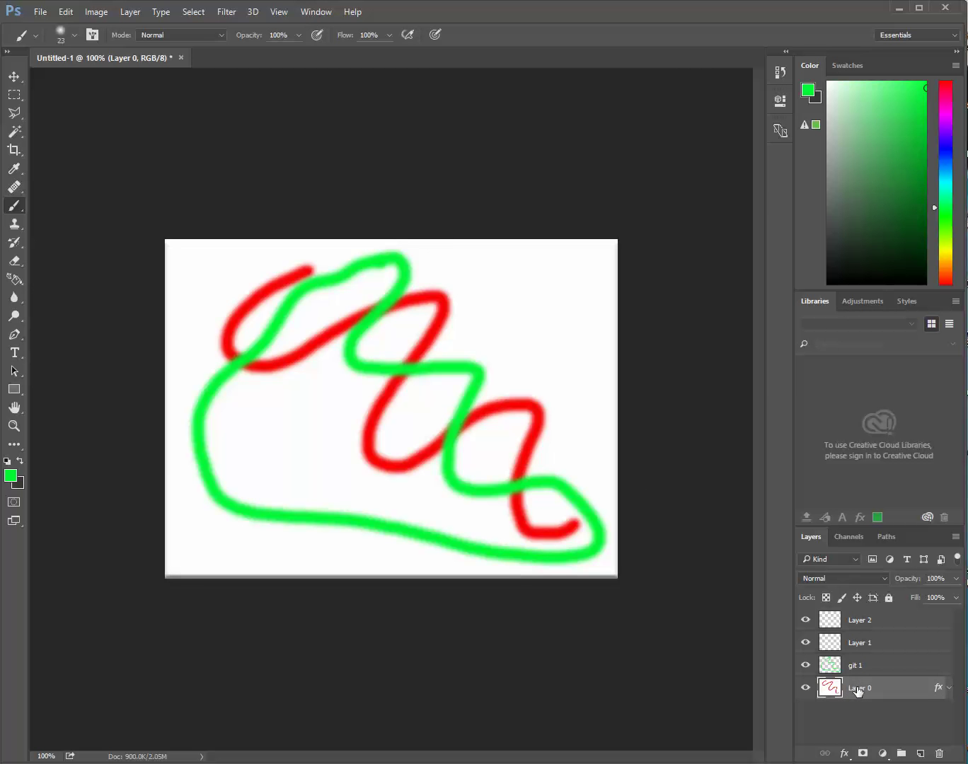
drag(862, 692, 868, 660)
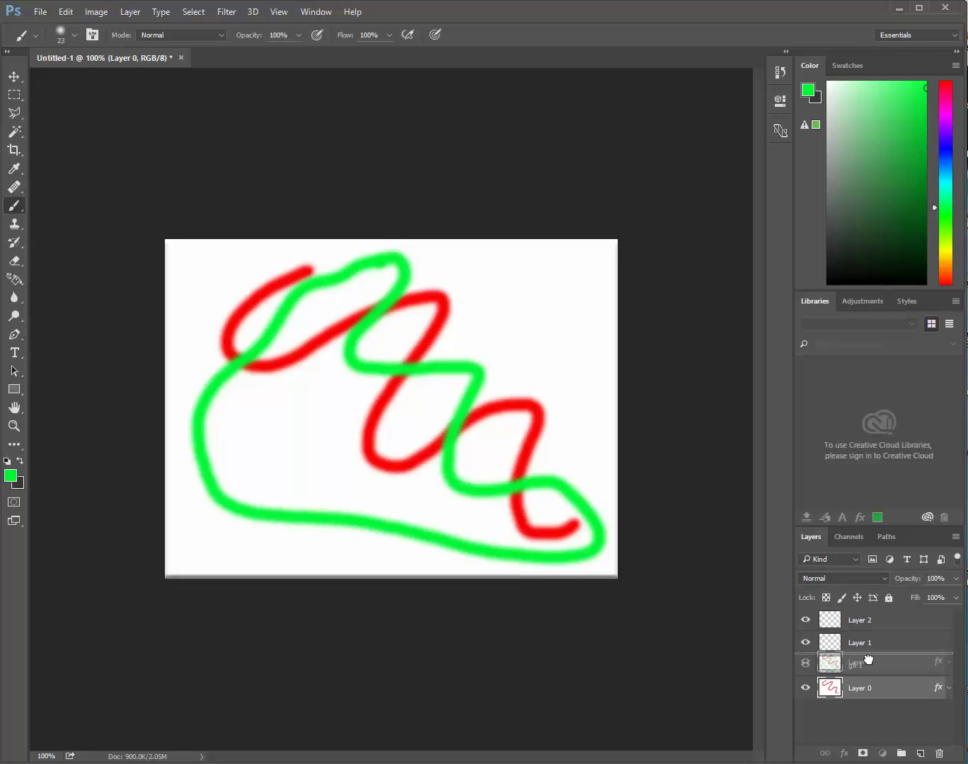
drag(867, 661, 865, 664)
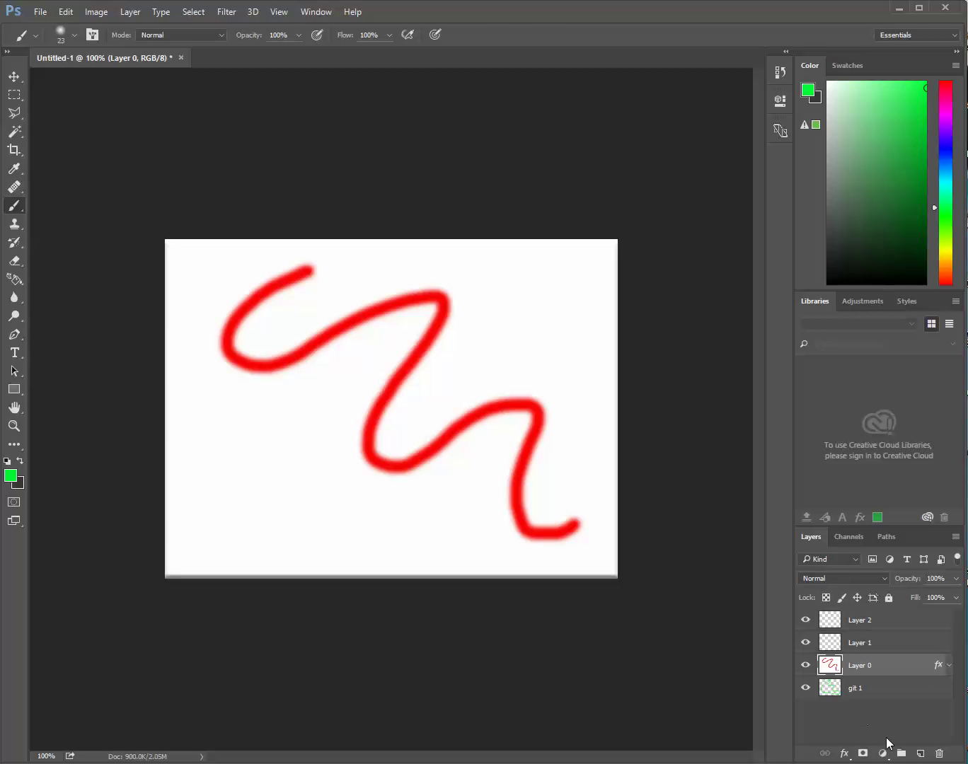
click(939, 753)
click(431, 297)
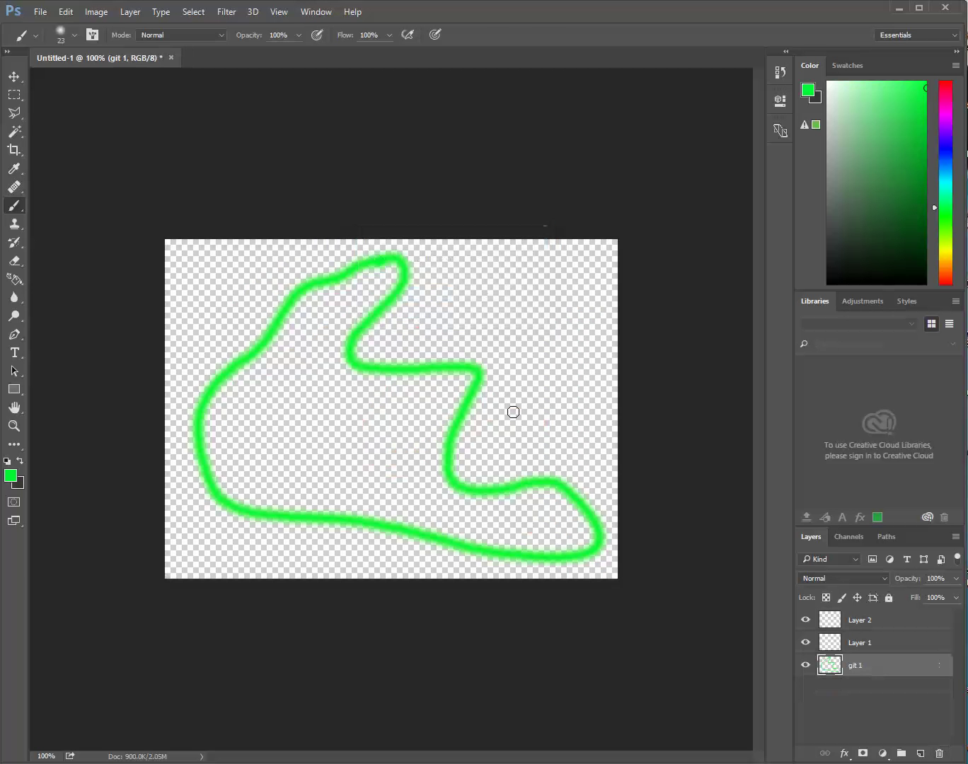
Paint a large closed winding stroke in red across the canvas on Layer 1.
click(885, 651)
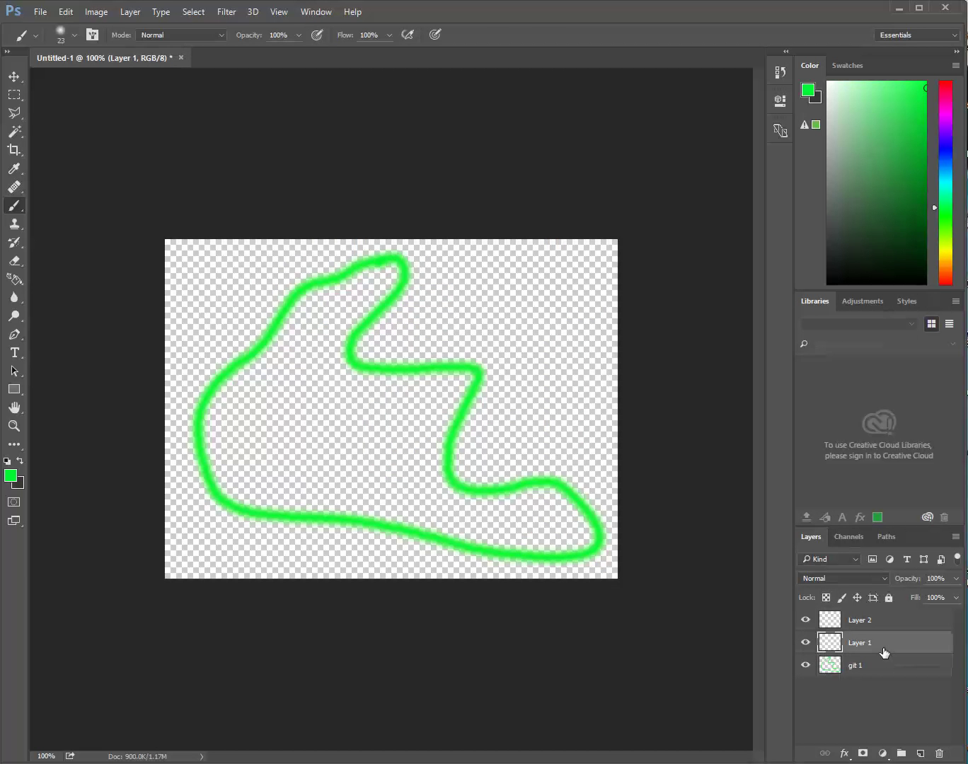
click(9, 477)
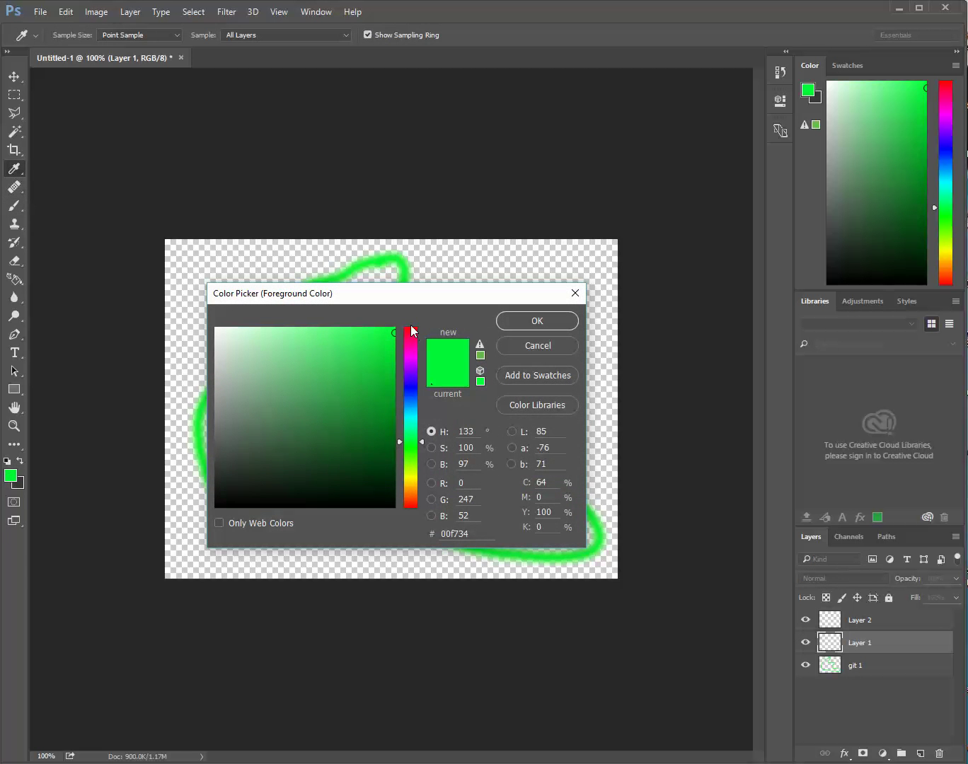
click(412, 329)
click(528, 319)
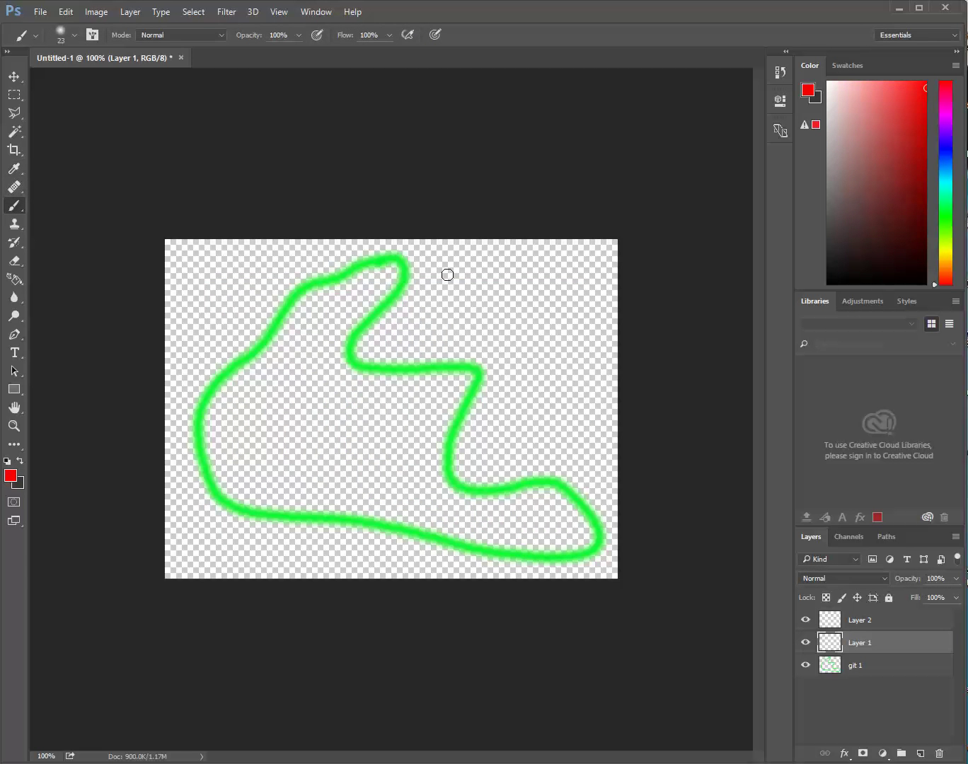
mouse_move(498, 271)
mouse_down()
mouse_move(257, 293)
mouse_move(228, 308)
mouse_move(215, 363)
mouse_move(255, 412)
mouse_move(380, 389)
mouse_move(452, 350)
mouse_move(574, 363)
mouse_move(567, 412)
mouse_move(460, 454)
mouse_move(345, 478)
mouse_move(254, 529)
mouse_move(245, 560)
mouse_move(309, 566)
mouse_move(566, 490)
mouse_move(600, 435)
mouse_move(582, 288)
mouse_move(555, 271)
mouse_move(493, 271)
mouse_up()
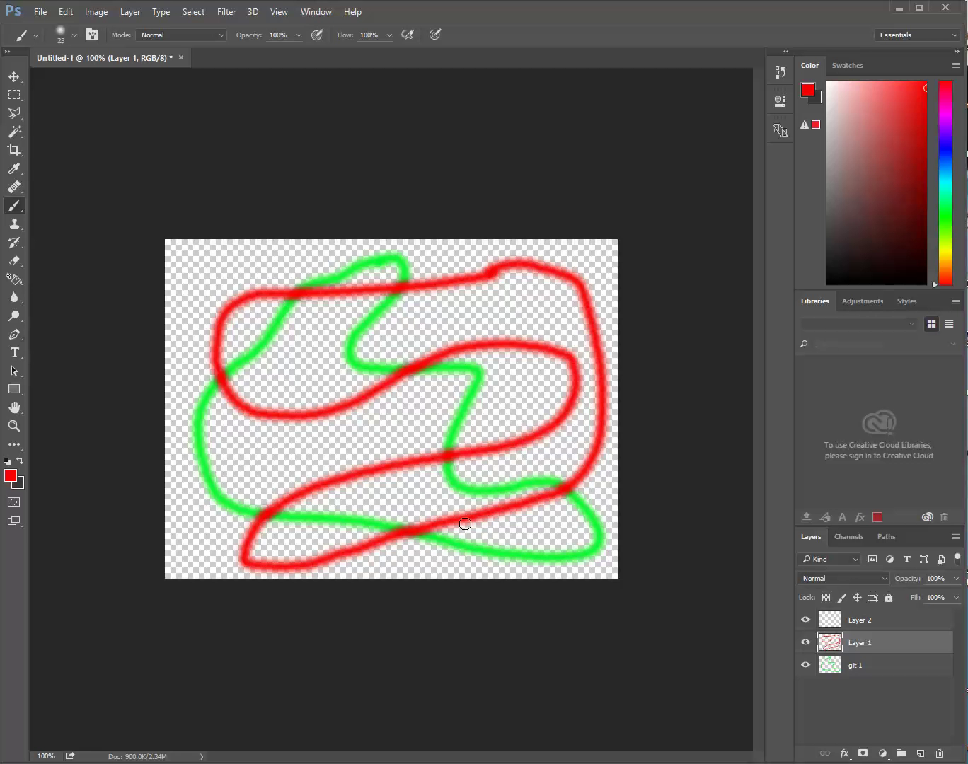
Move the git 1 layer above Layer 1, and hide and reshow each of the two layers.
click(871, 667)
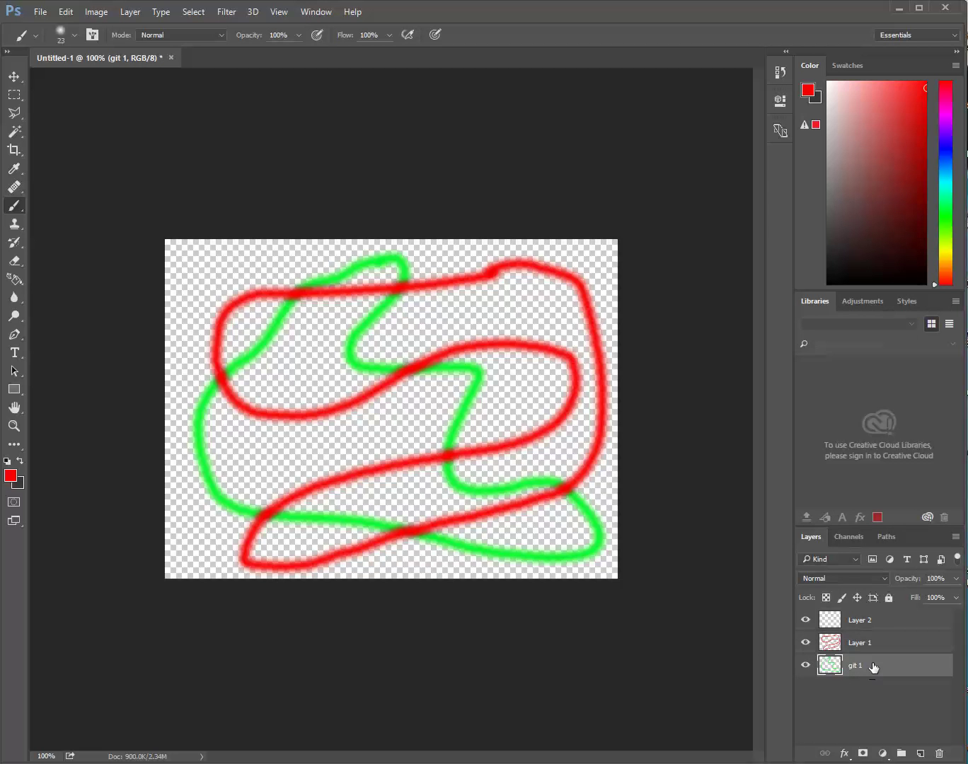
drag(873, 668, 856, 645)
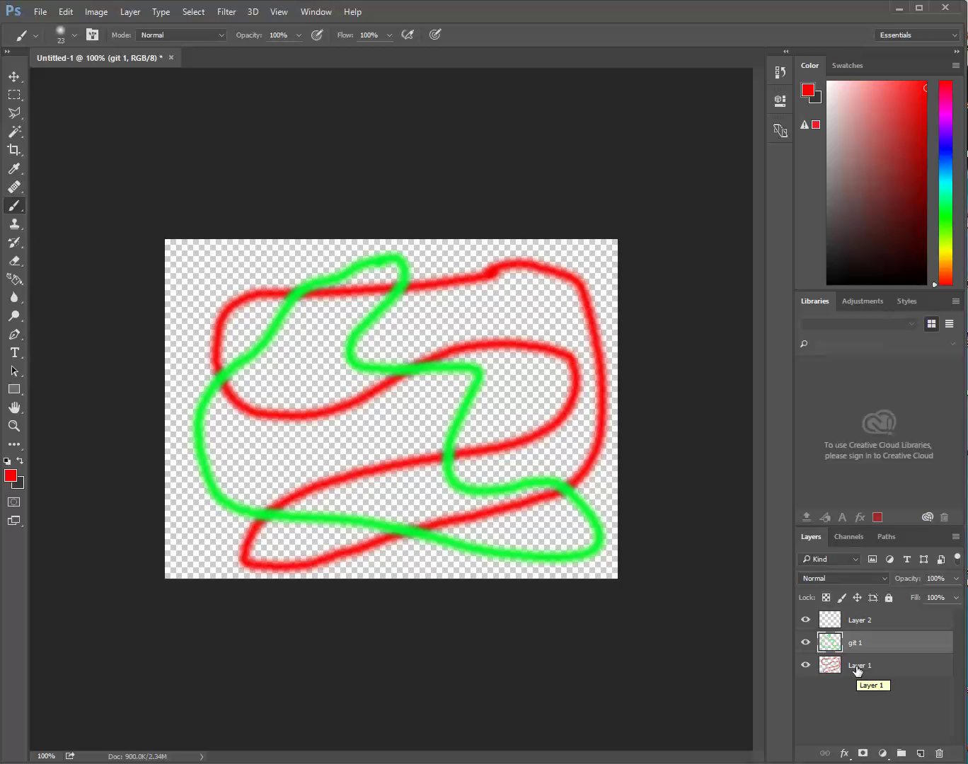
click(805, 645)
click(806, 644)
click(805, 666)
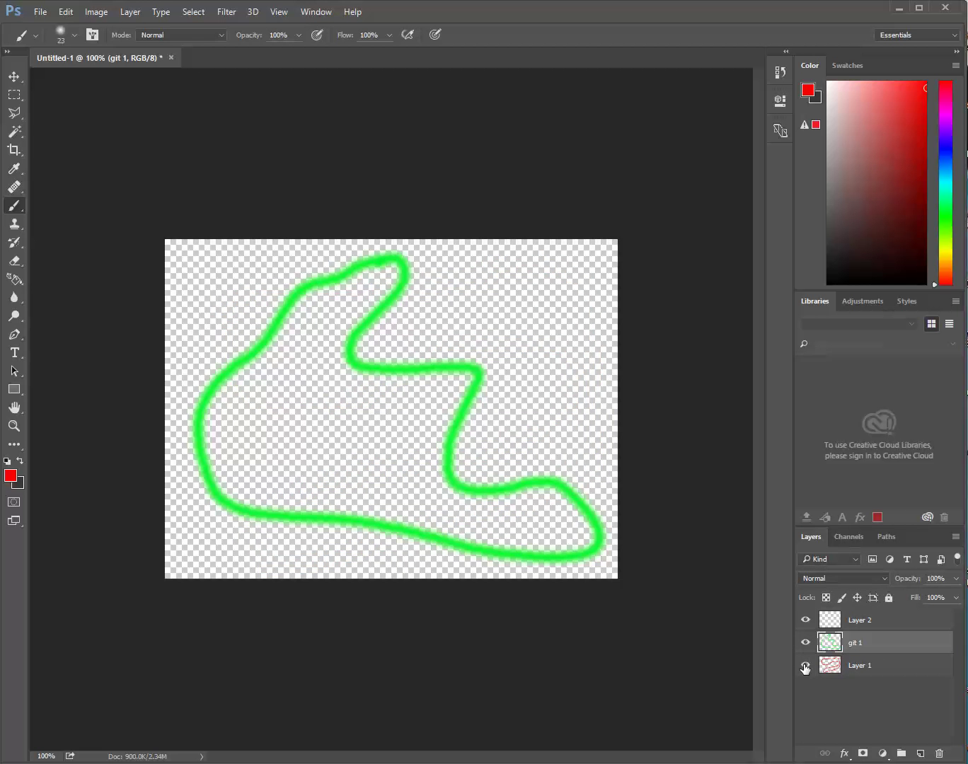
click(806, 665)
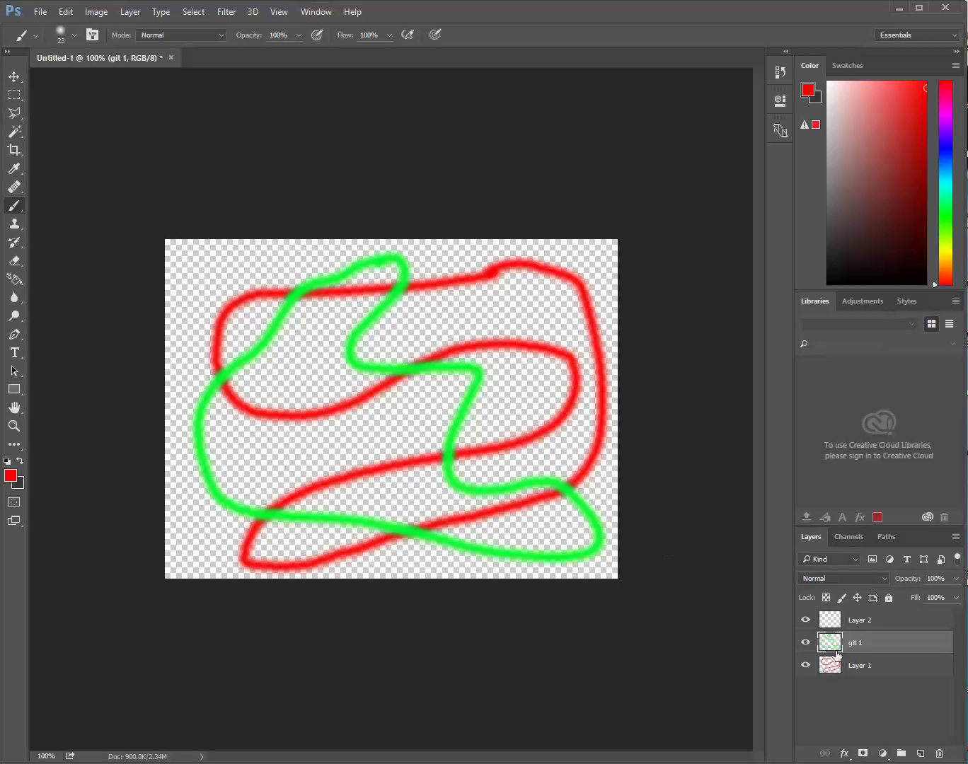
Paint a large closed winding stroke in blue (#1700f7) across the canvas on Layer 2.
click(874, 622)
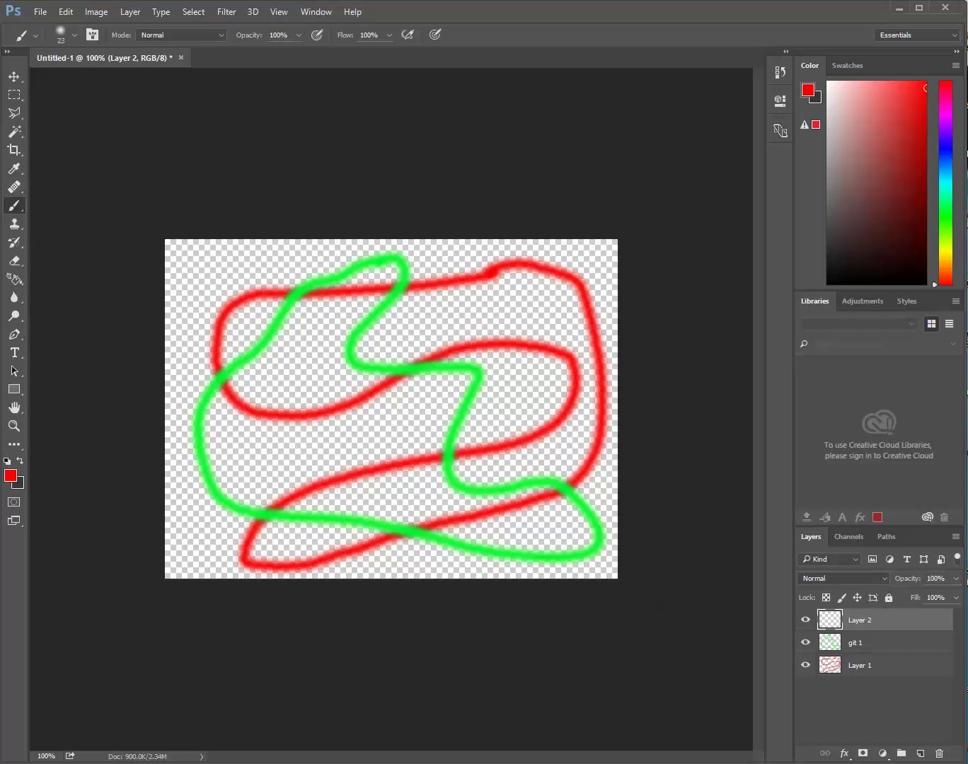
click(10, 476)
click(412, 388)
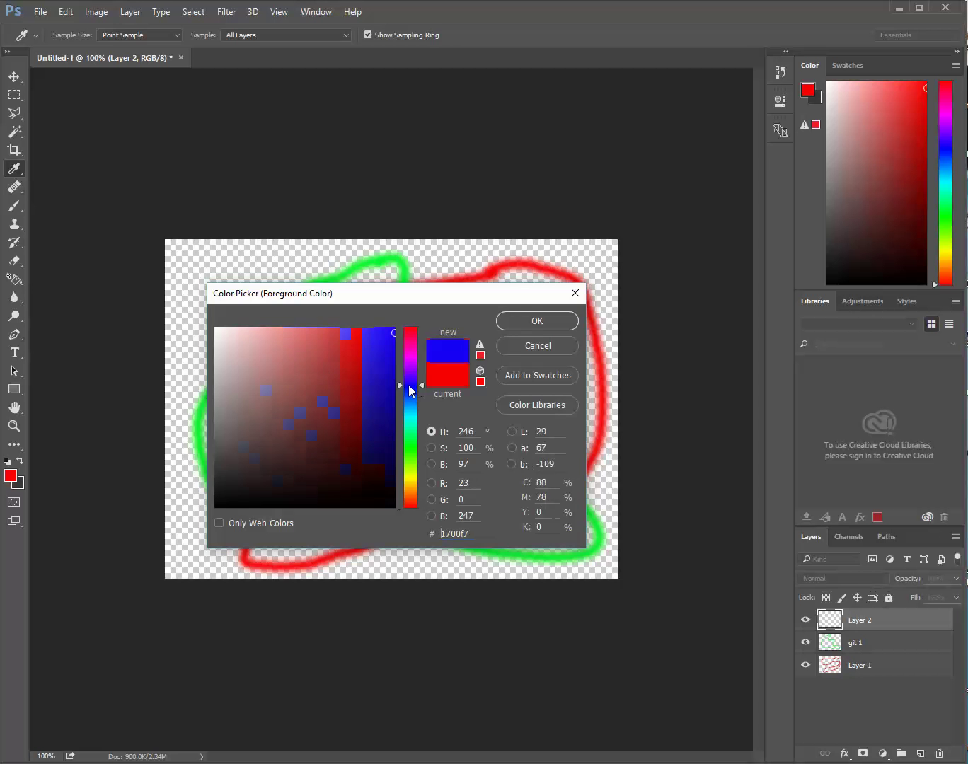
click(537, 322)
mouse_move(290, 261)
mouse_down()
mouse_move(237, 294)
mouse_move(367, 363)
mouse_move(556, 429)
mouse_move(490, 568)
mouse_move(551, 335)
mouse_move(397, 257)
mouse_move(280, 257)
mouse_up()
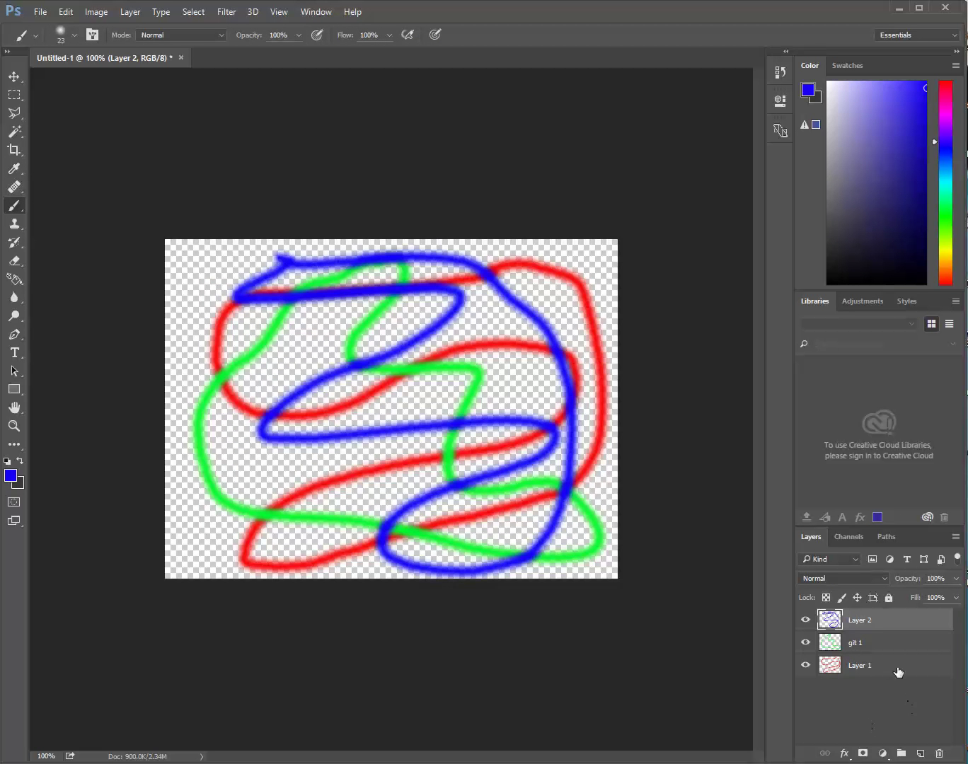
Move Layer 2 to the bottom of the layer stack, and call up its deletion but decline it.
drag(876, 625, 864, 675)
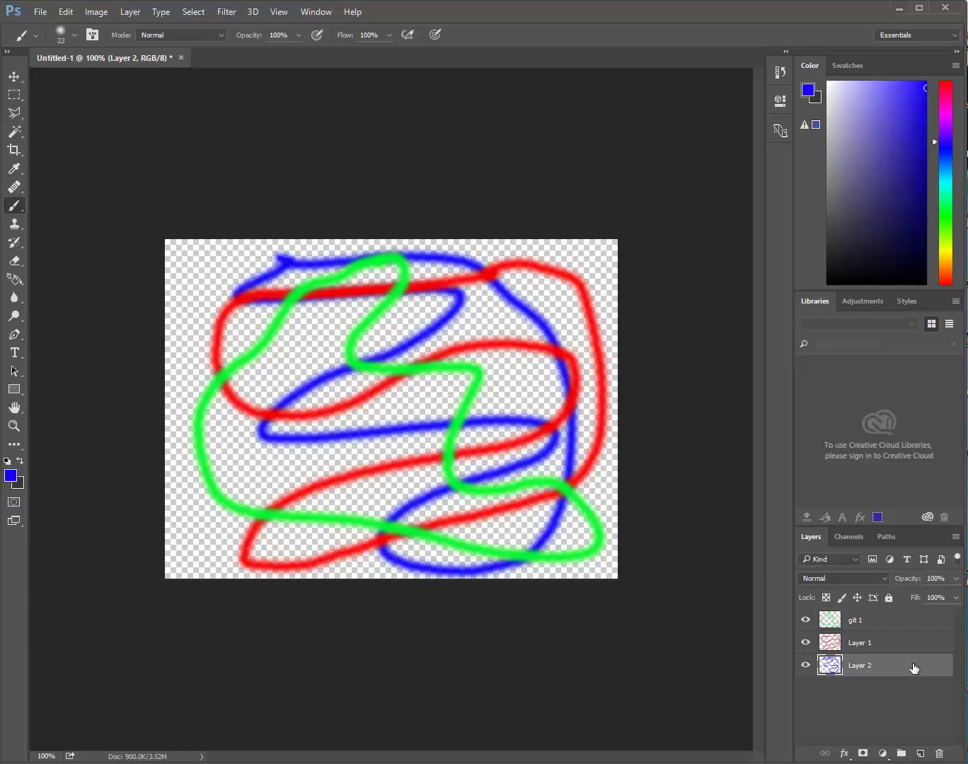
click(940, 754)
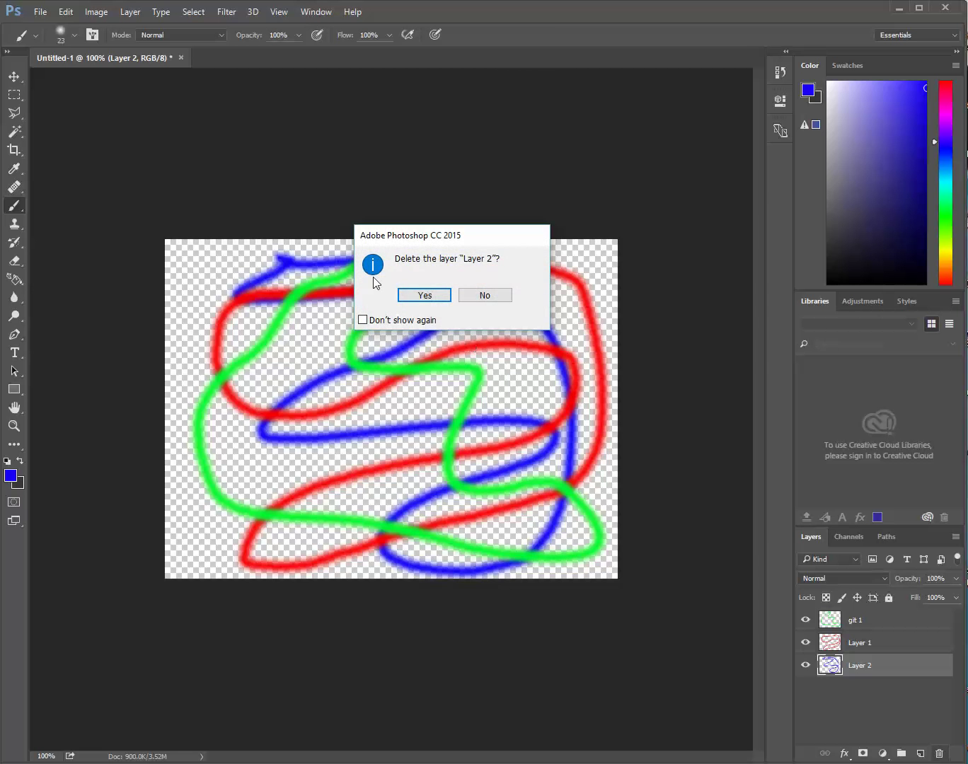
click(496, 298)
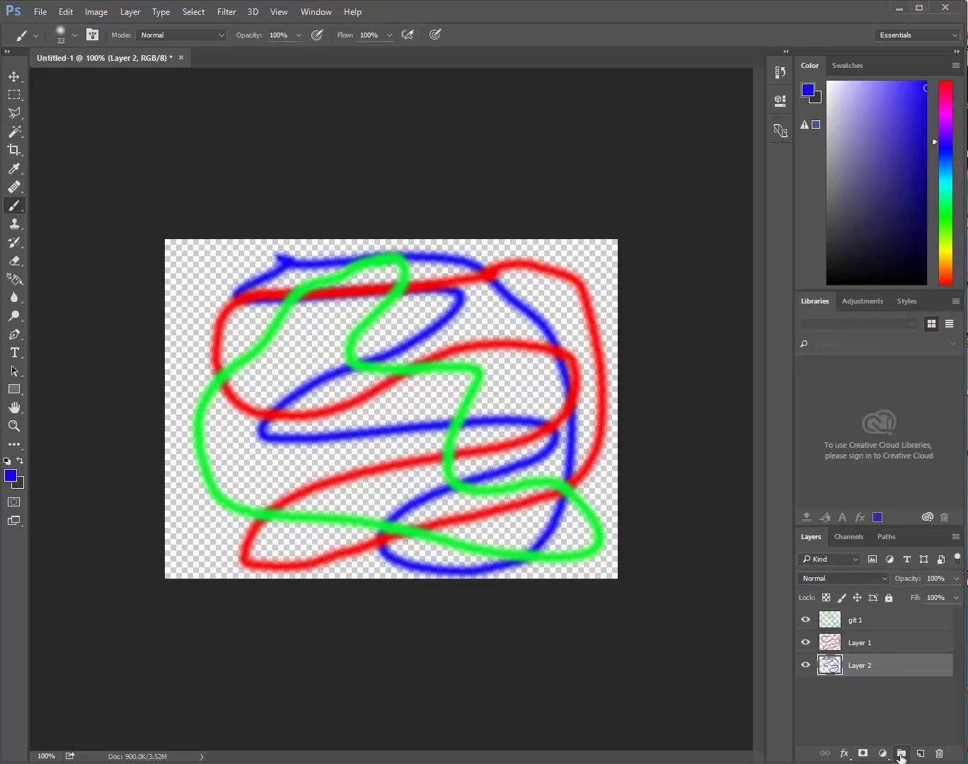
Select Layer 1 and Layer 2 together and merge them into one layer.
click(890, 645)
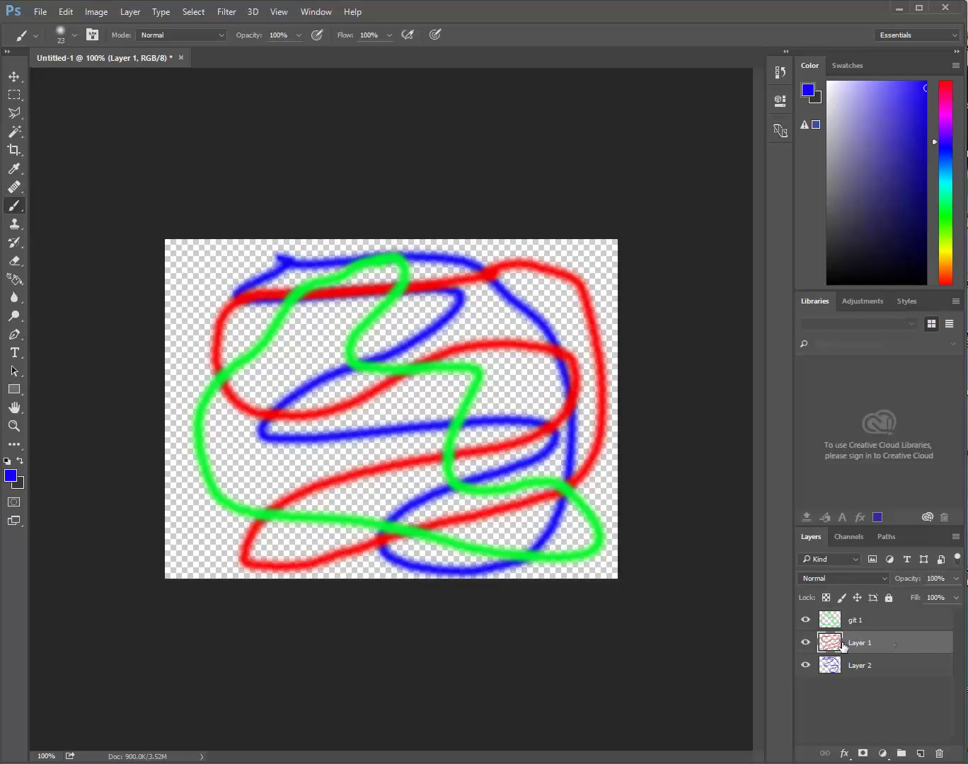
click(873, 667)
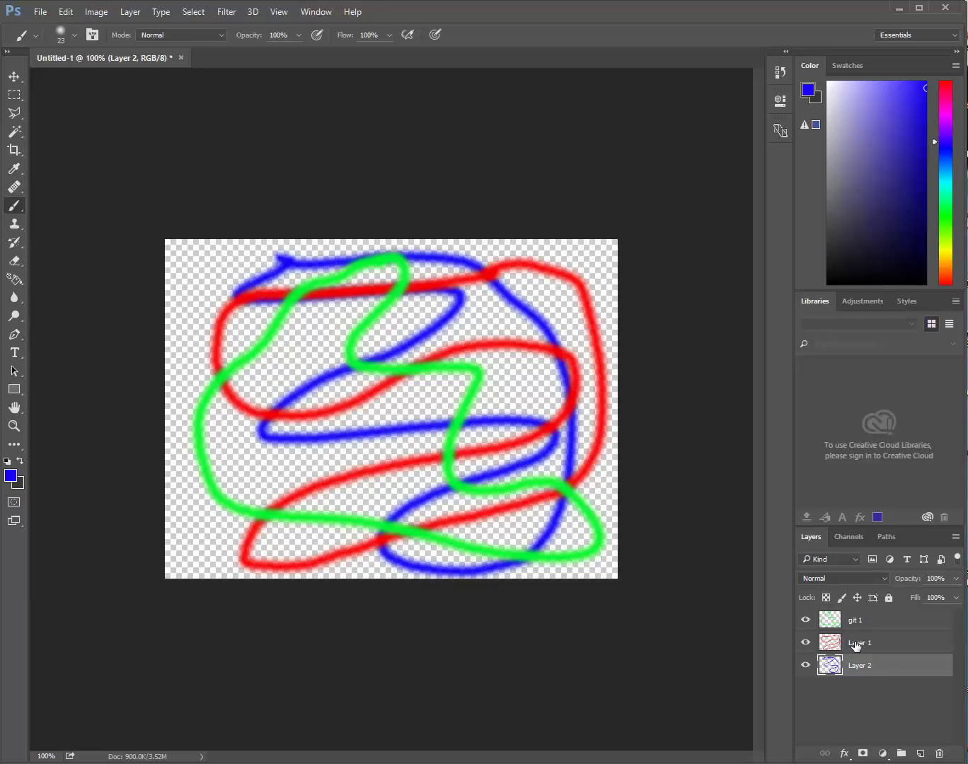
shift+click(868, 655)
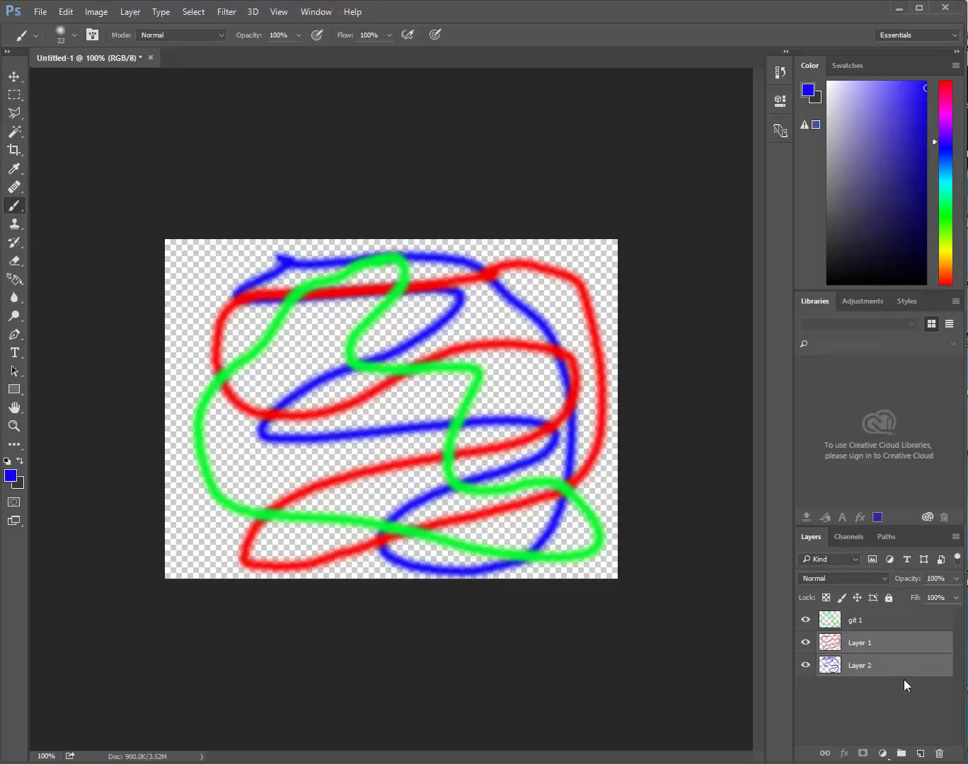
right_click(909, 642)
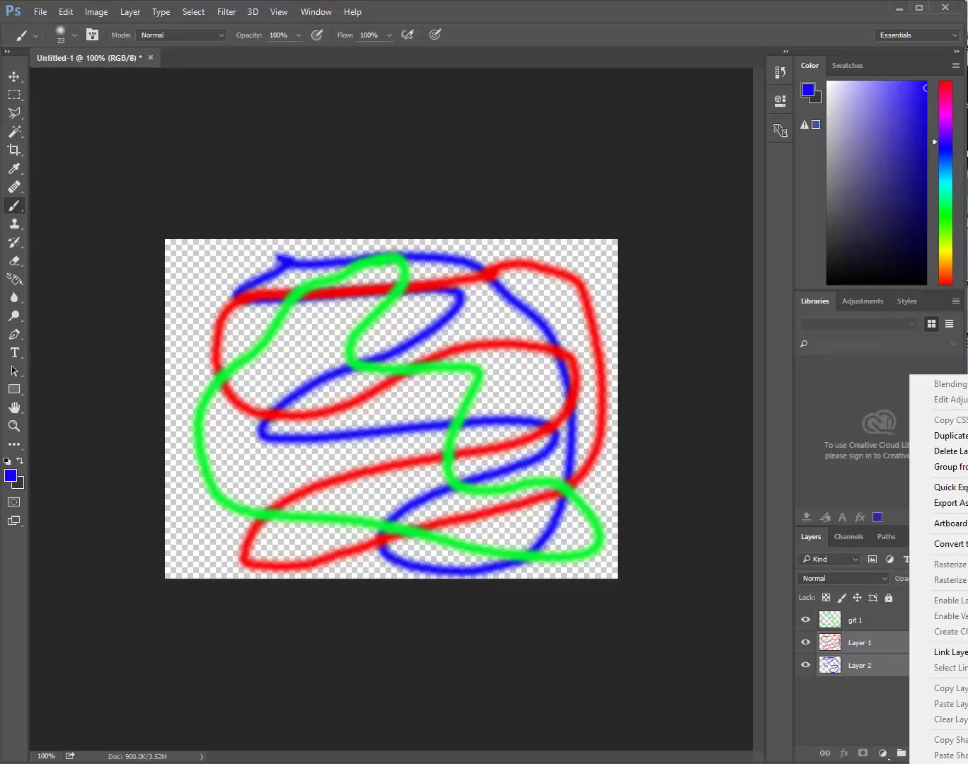
key(ctrl+e)
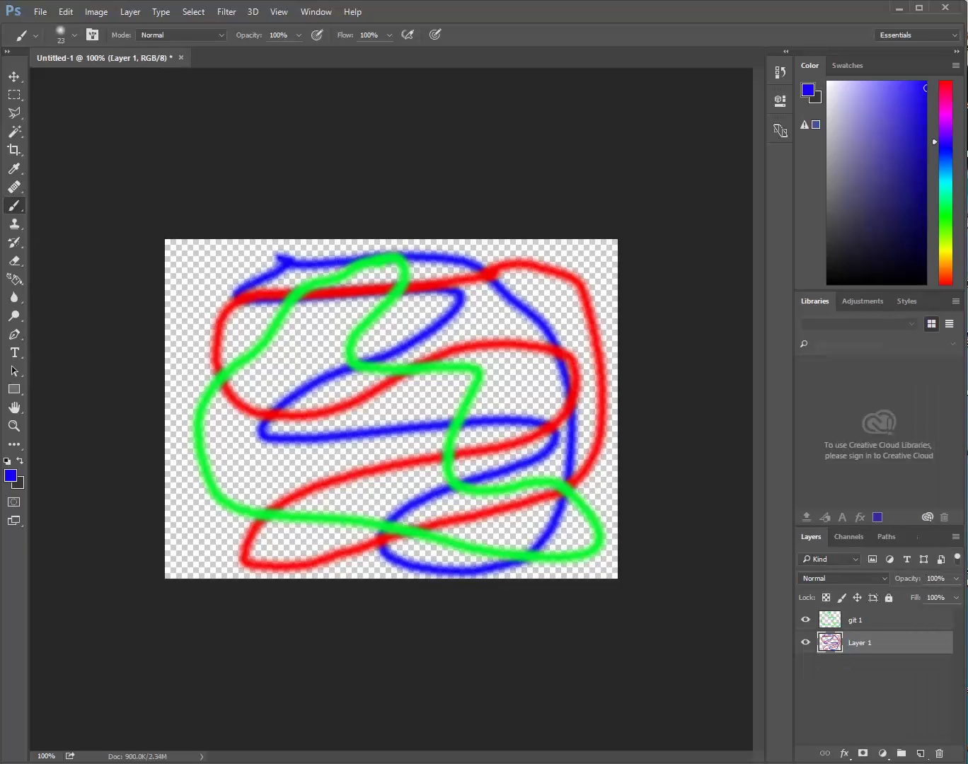
Hide and reshow the git 1 layer and the merged Layer 1 to compare their contents.
click(805, 620)
click(805, 643)
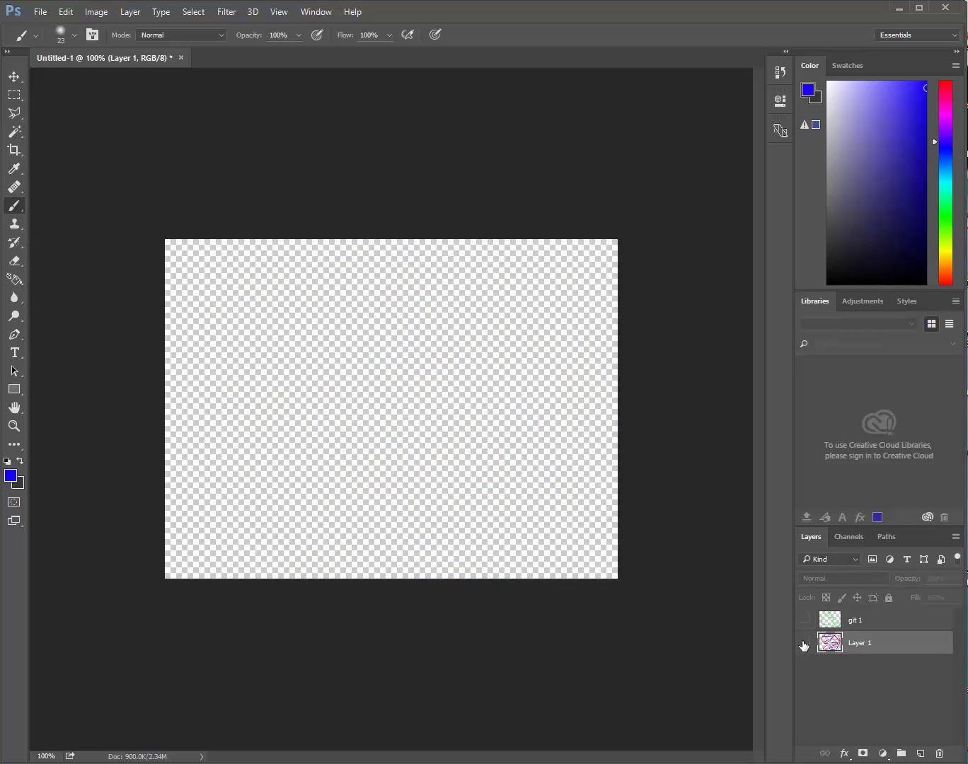
click(805, 643)
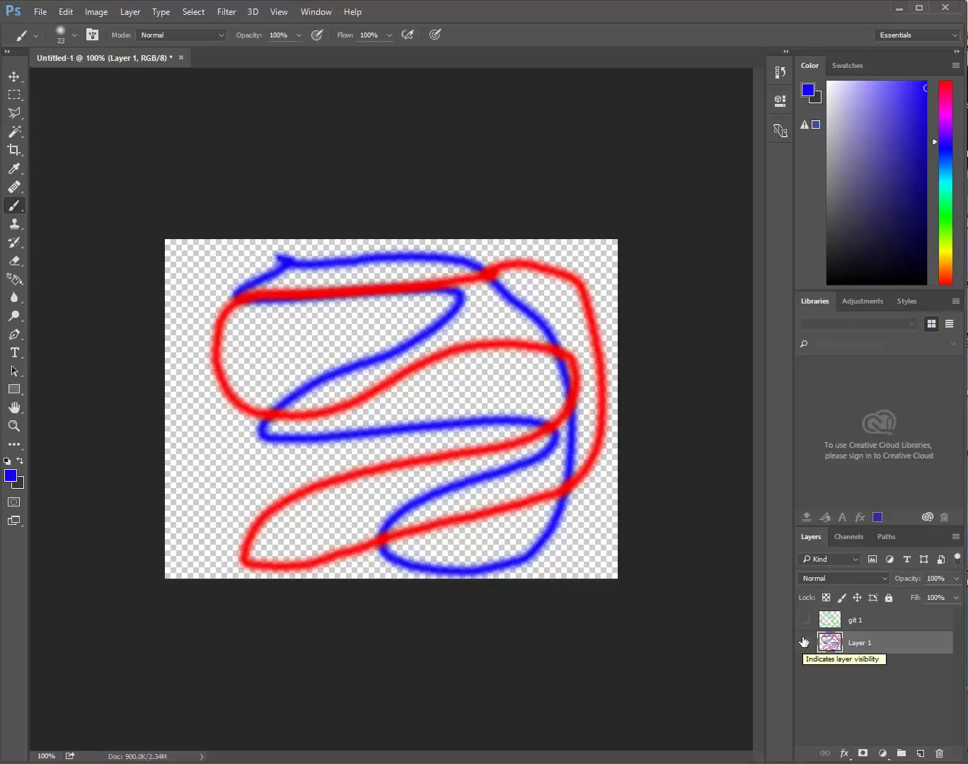
click(805, 620)
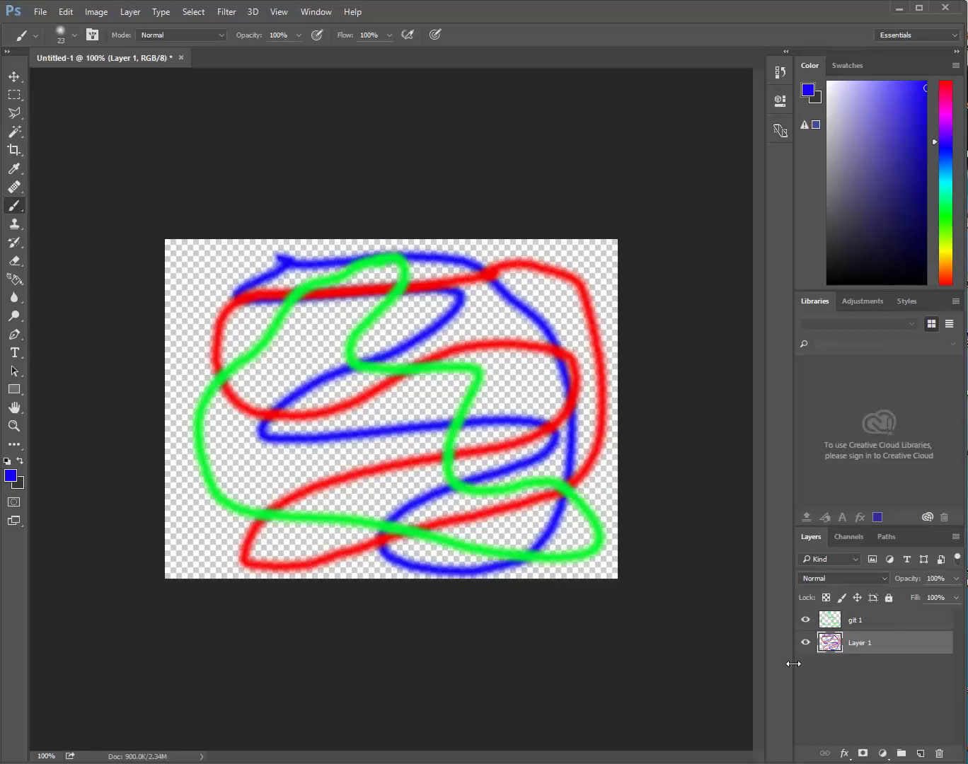
Merge git 1 and Layer 1 into a single layer, and add a new empty layer above it.
mouse_move(854, 643)
mouse_down()
mouse_move(856, 614)
mouse_move(855, 645)
mouse_up()
click(919, 621)
right_click(917, 621)
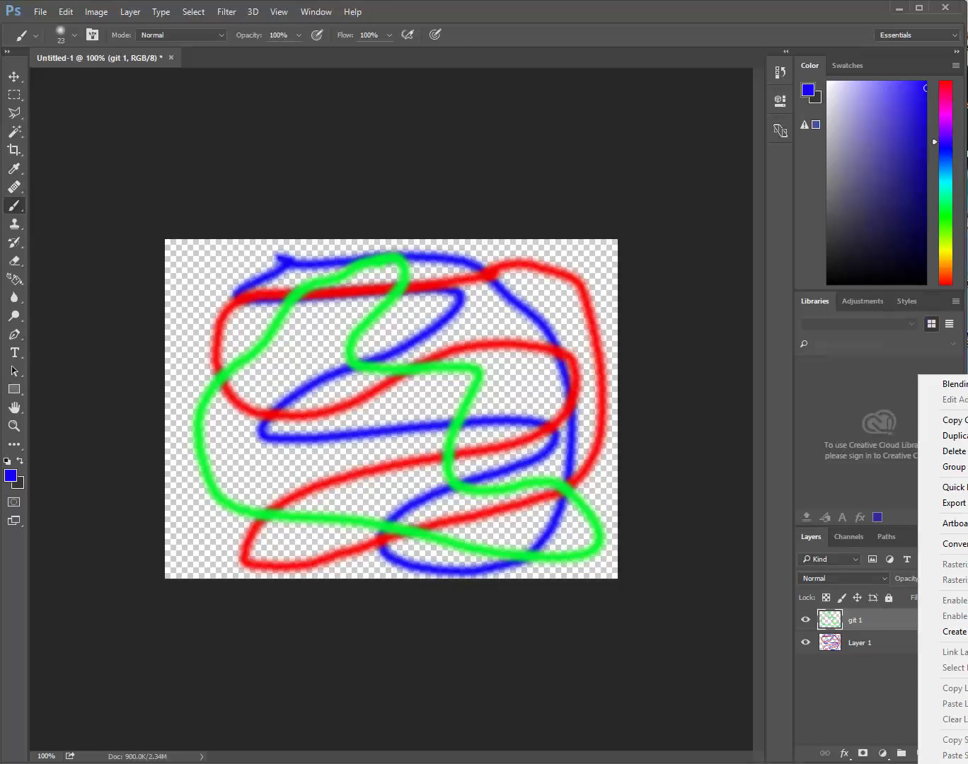
click(955, 763)
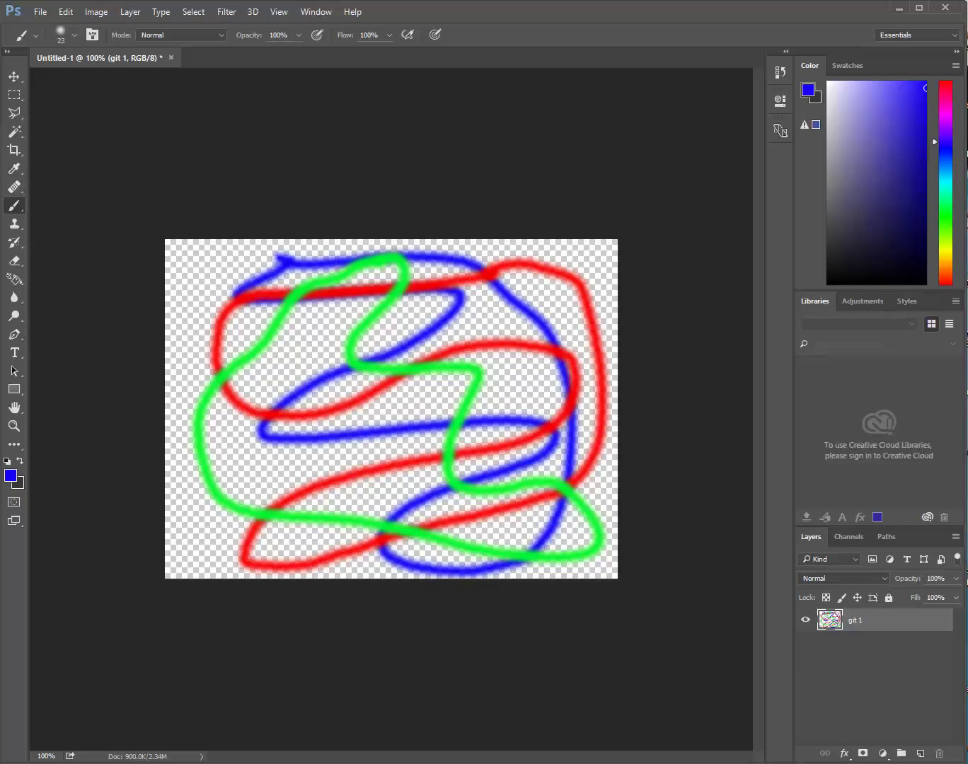
click(920, 753)
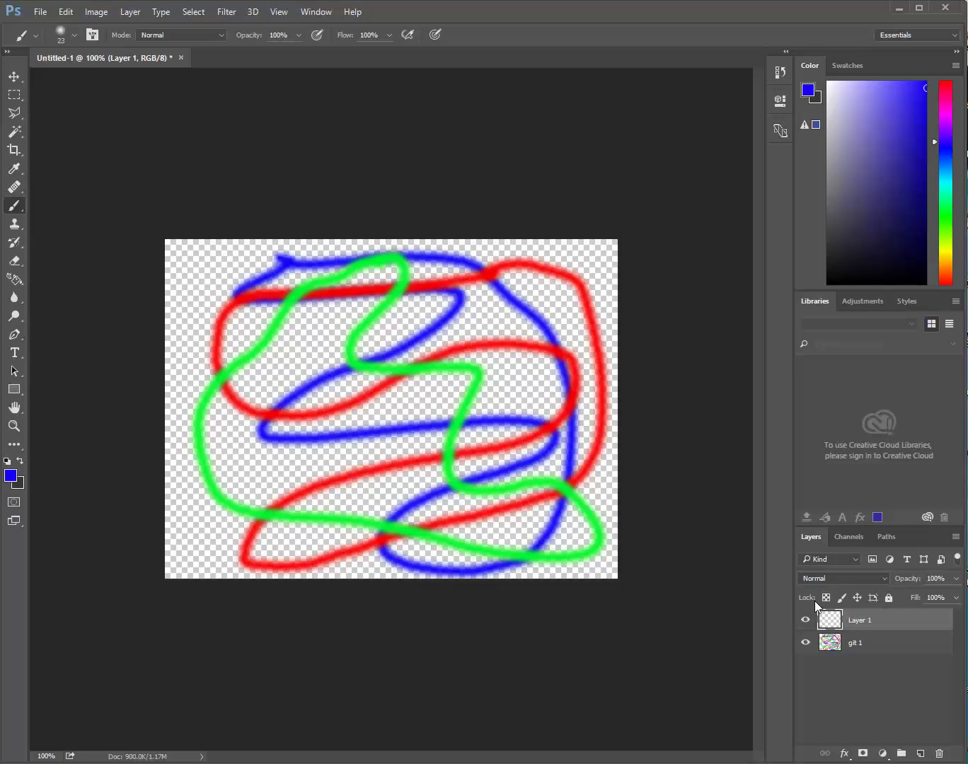
Flatten the image into a single background layer, and undo the flattening.
right_click(870, 621)
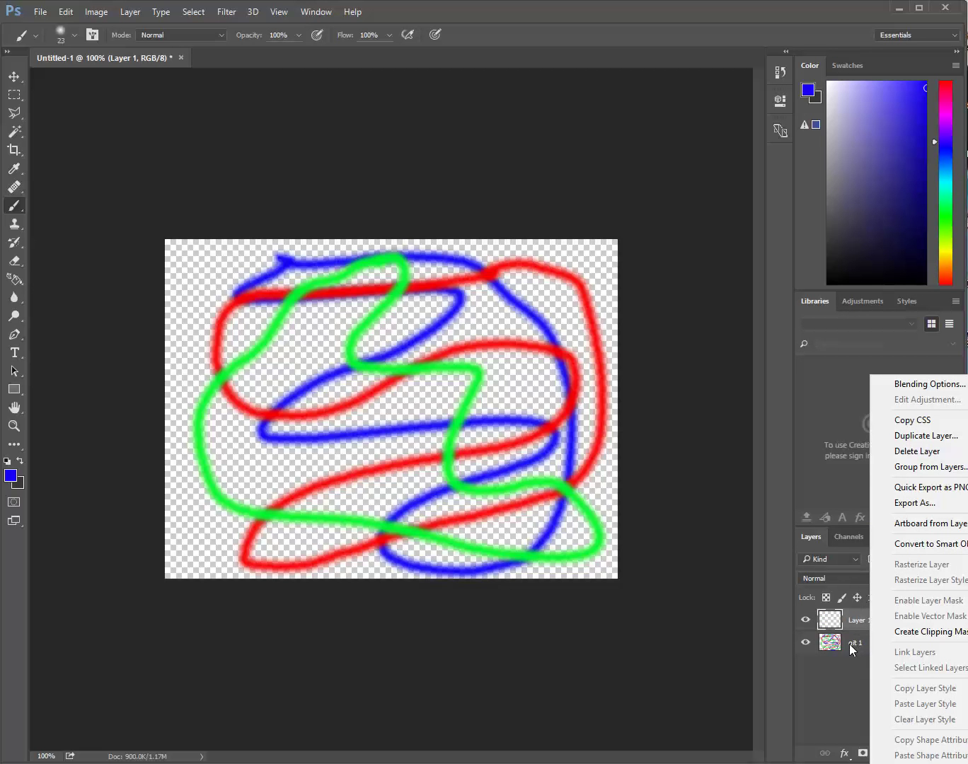
click(920, 761)
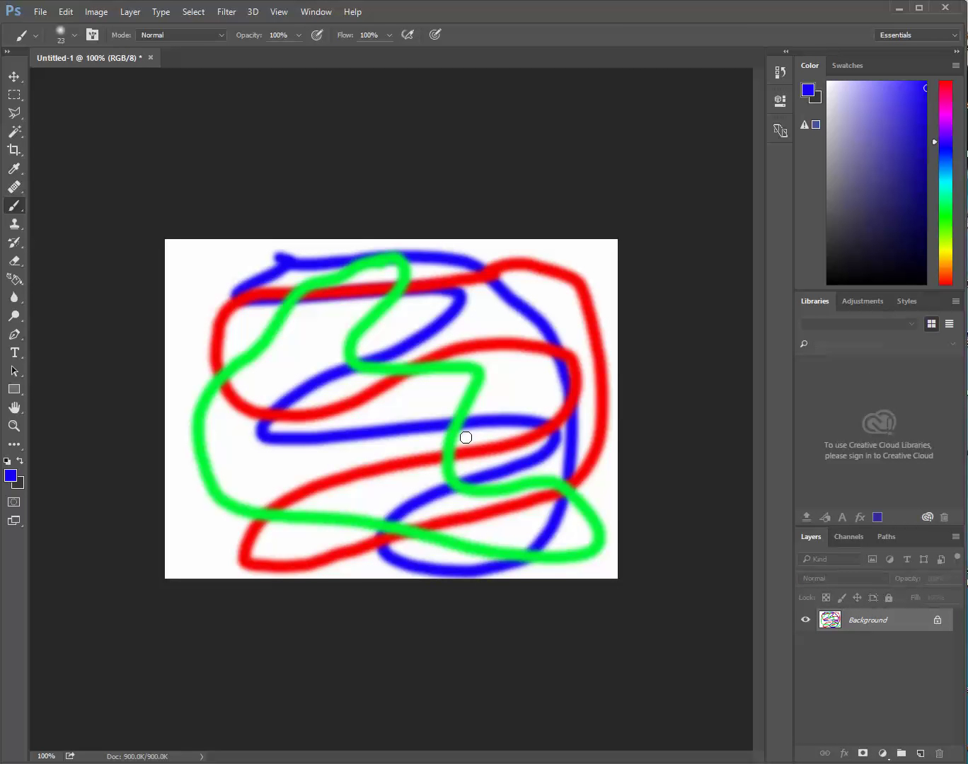
key(ctrl+z)
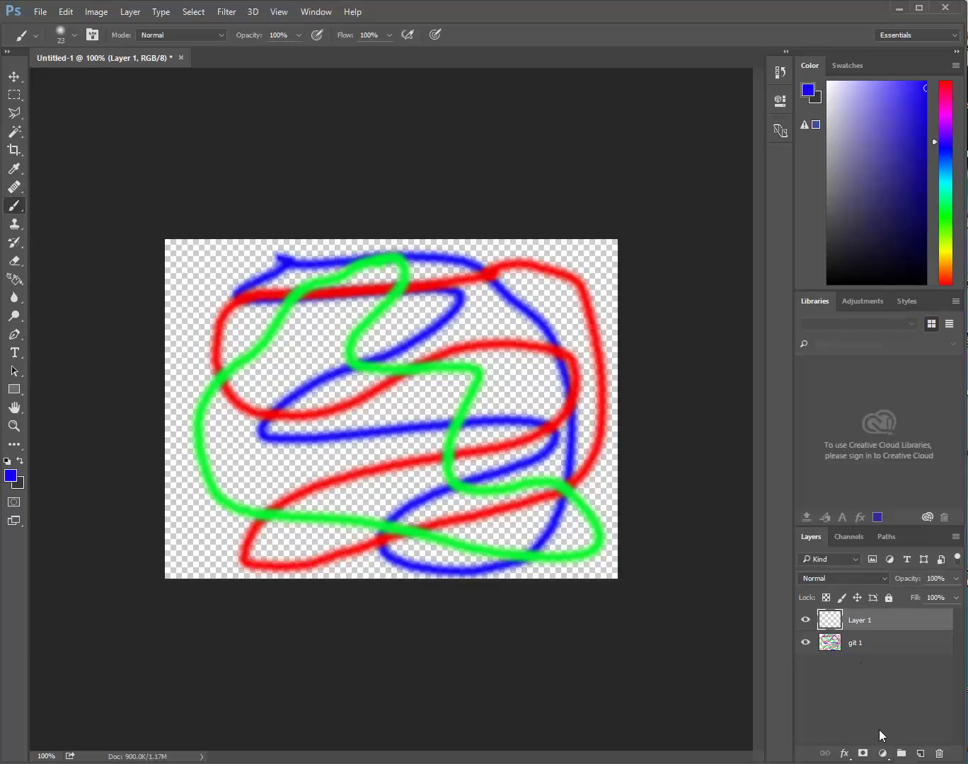
Create a layer group named red above Layer 1, and a second group named blue above it.
click(902, 753)
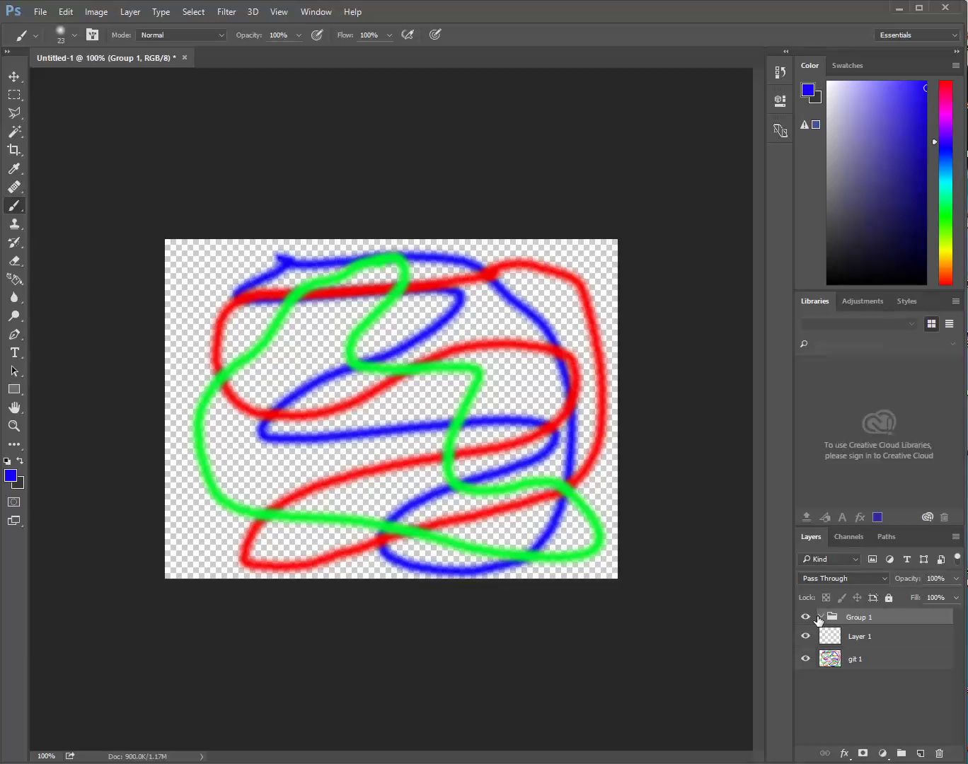
double_click(869, 617)
text(red)
key(Return)
click(901, 753)
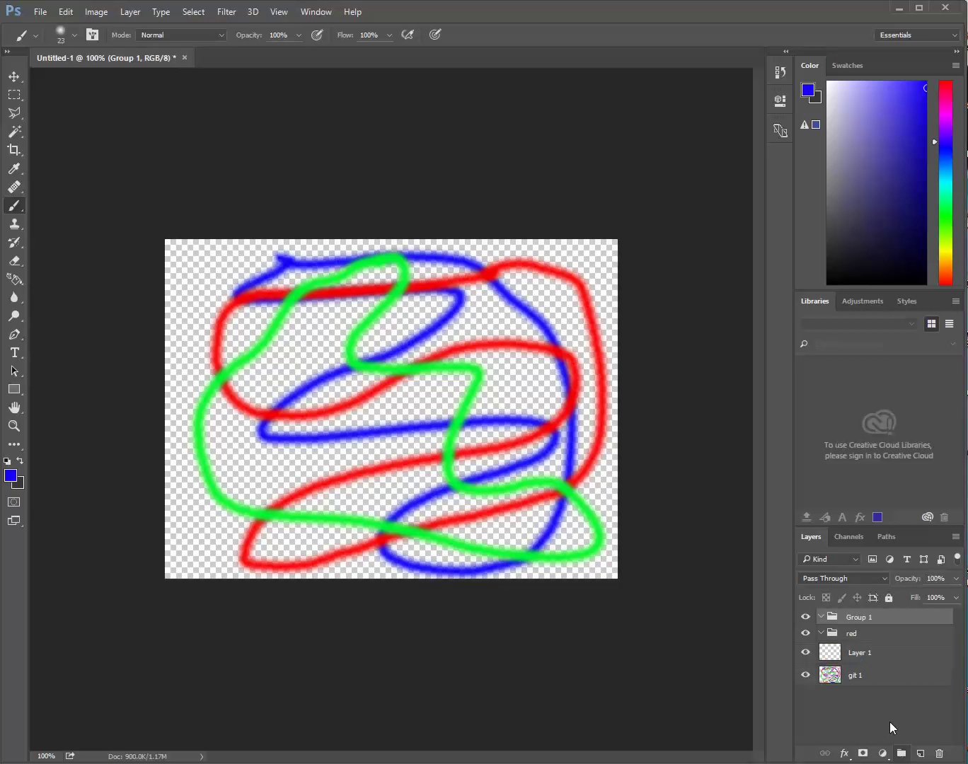
double_click(870, 617)
text(blue)
key(Return)
Paint a zigzag stroke in light blue (#00c0f7) diagonally down the canvas on Layer 1.
click(876, 657)
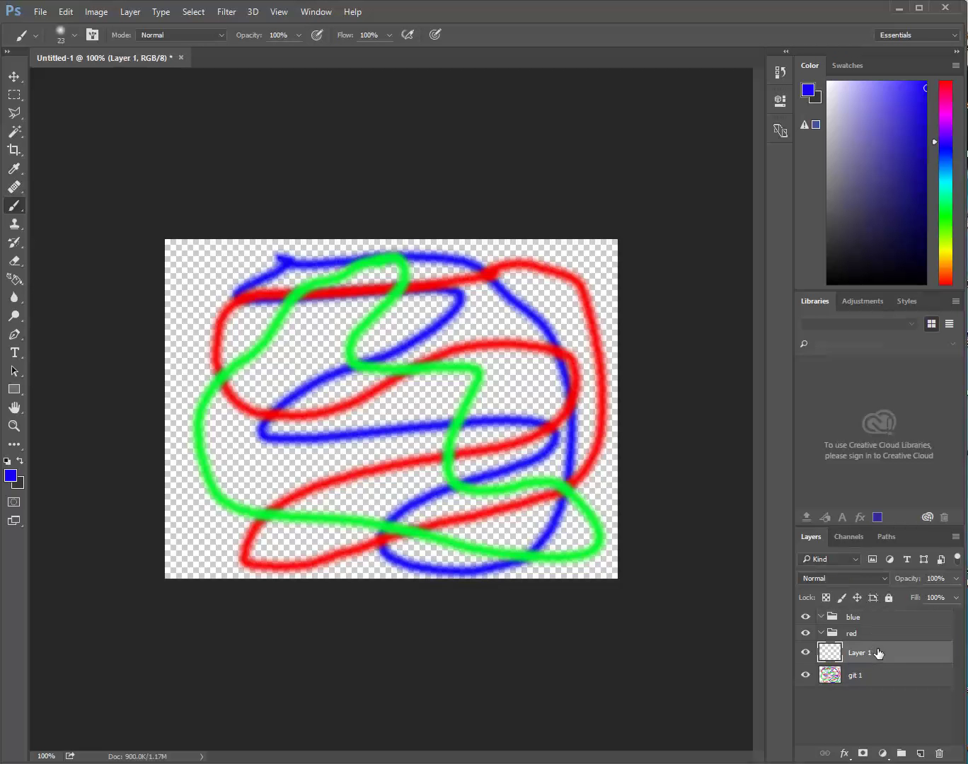
click(11, 478)
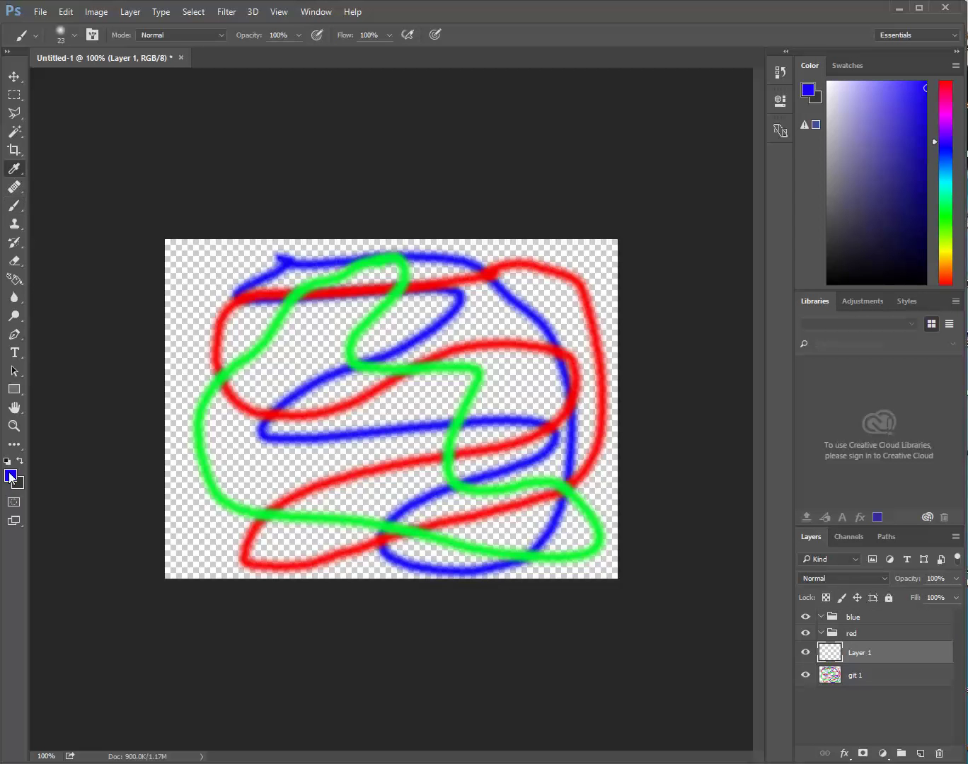
click(410, 412)
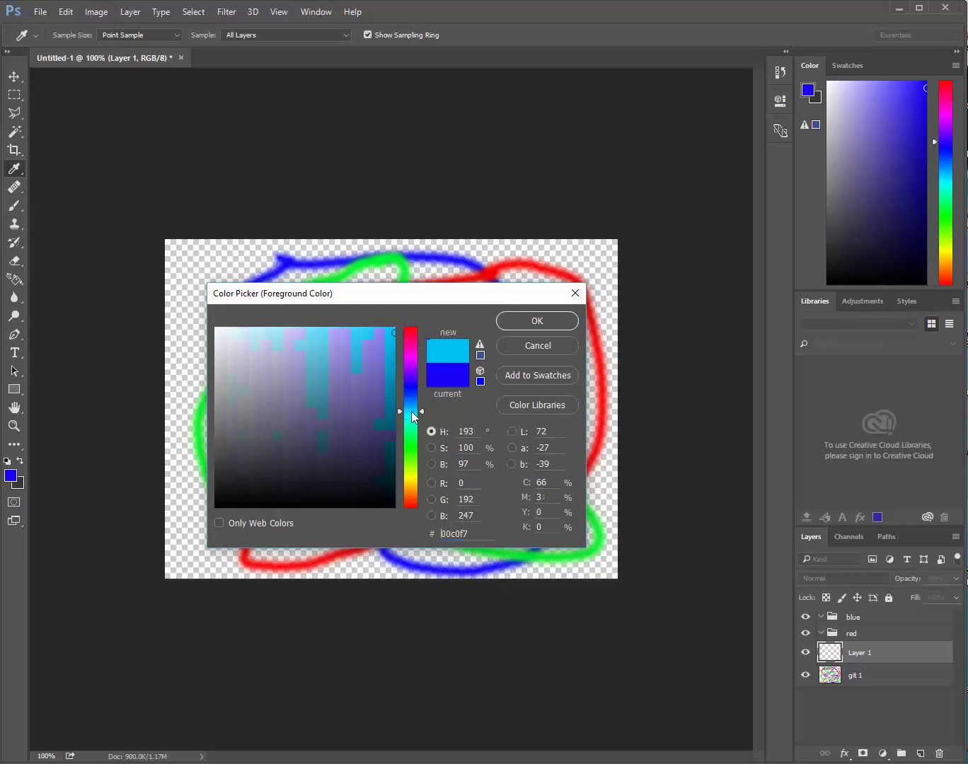
click(523, 323)
mouse_move(232, 268)
mouse_down()
mouse_move(248, 298)
mouse_move(344, 339)
mouse_move(437, 421)
mouse_move(522, 570)
mouse_move(543, 555)
mouse_up()
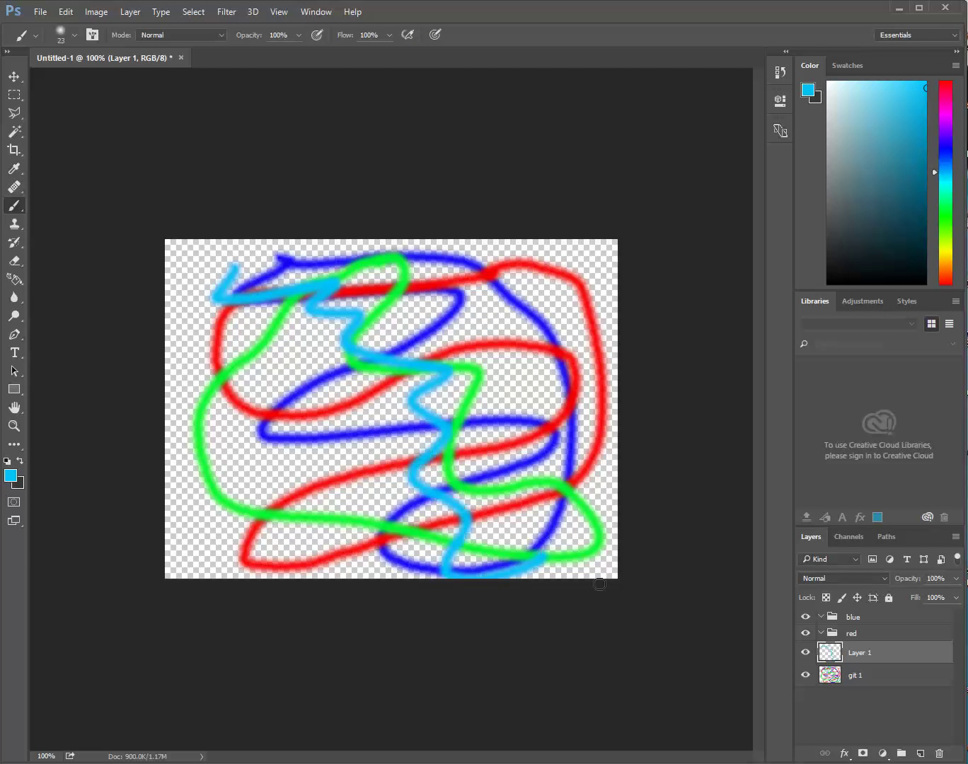
Hide and reshow Layer 1, and move it into the blue group.
click(803, 652)
click(803, 651)
drag(834, 654, 867, 621)
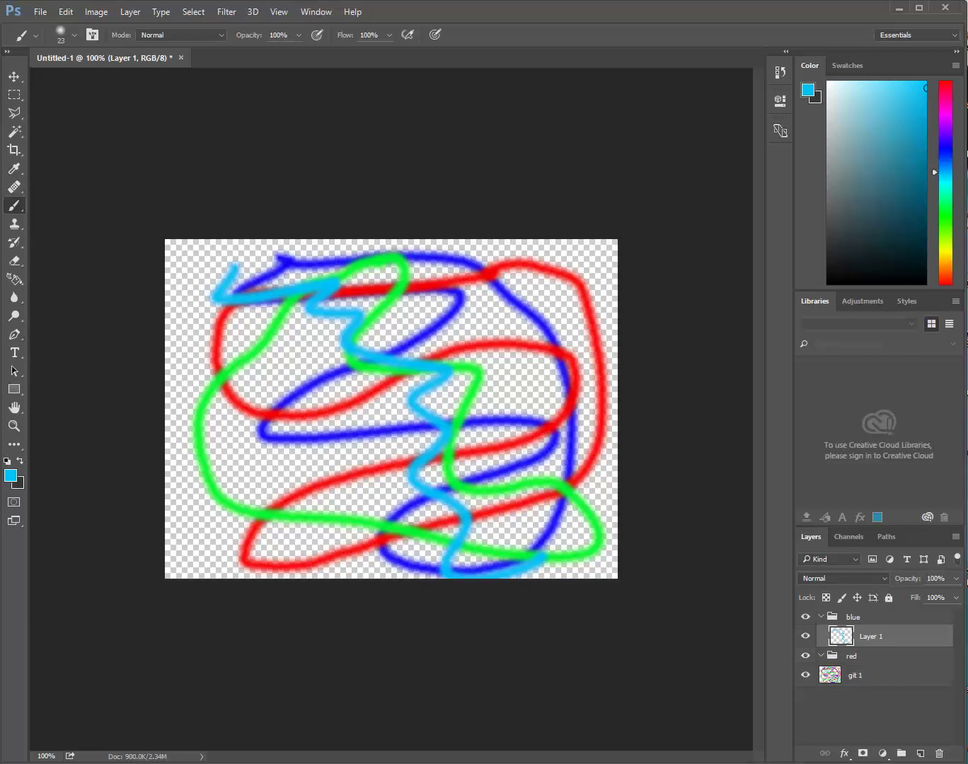
Move the git 1 layer into the red group, and collapse and re-expand the group.
click(818, 620)
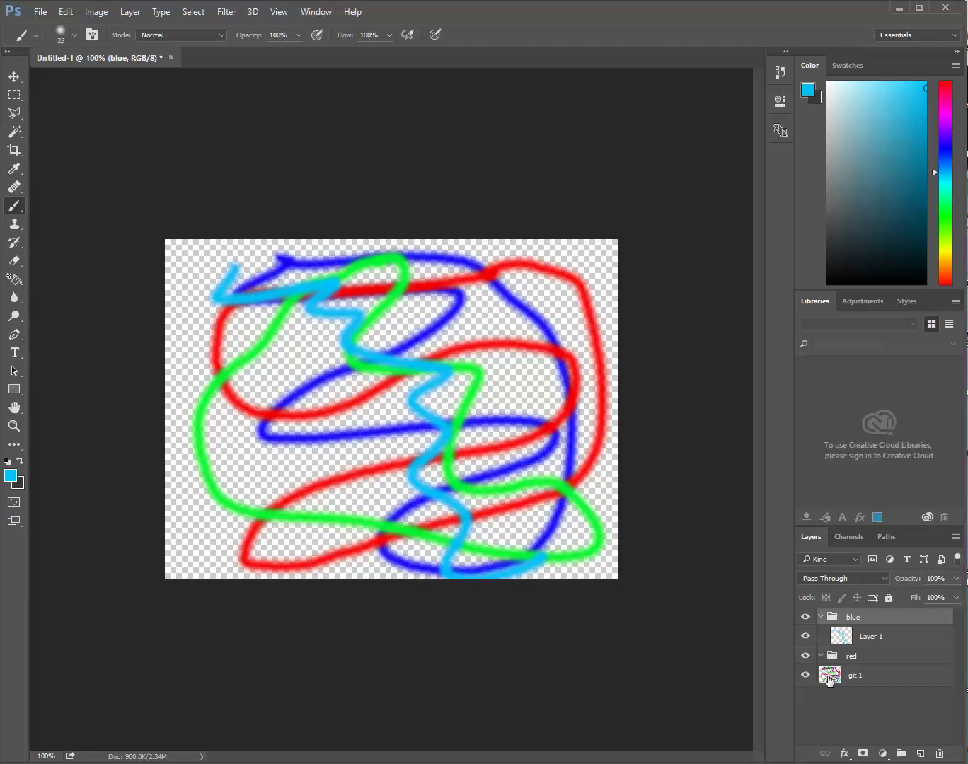
drag(829, 679, 845, 659)
click(821, 657)
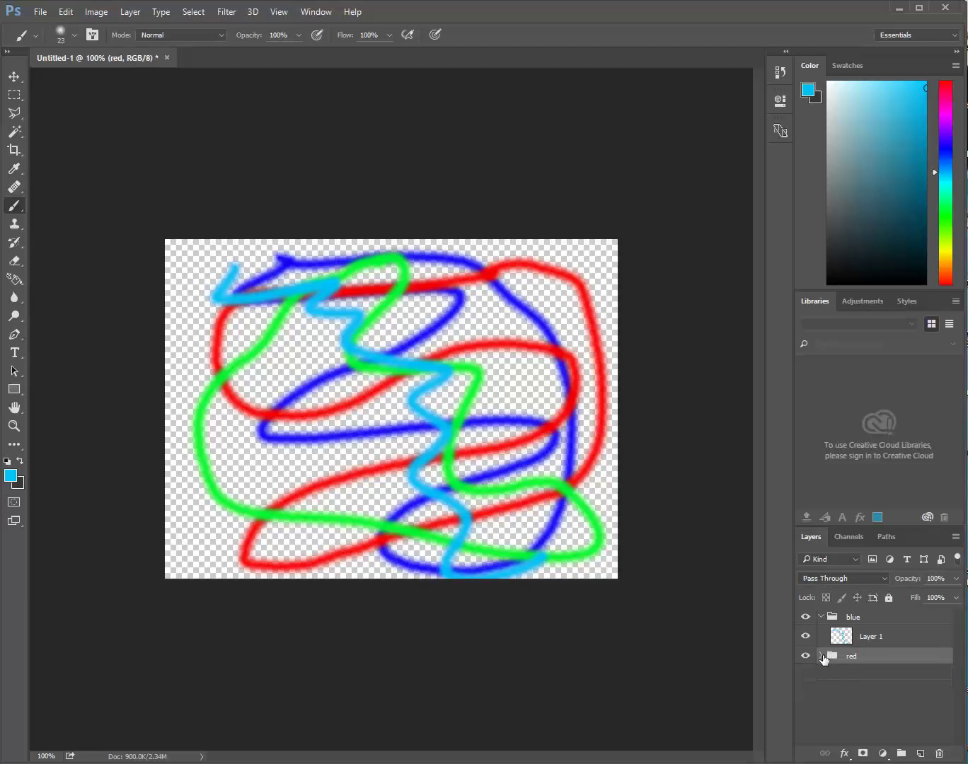
click(822, 657)
Add a new layer to the blue group, swap the foreground and background colors, and paint a dark gray zigzag diagonally down the canvas.
click(889, 622)
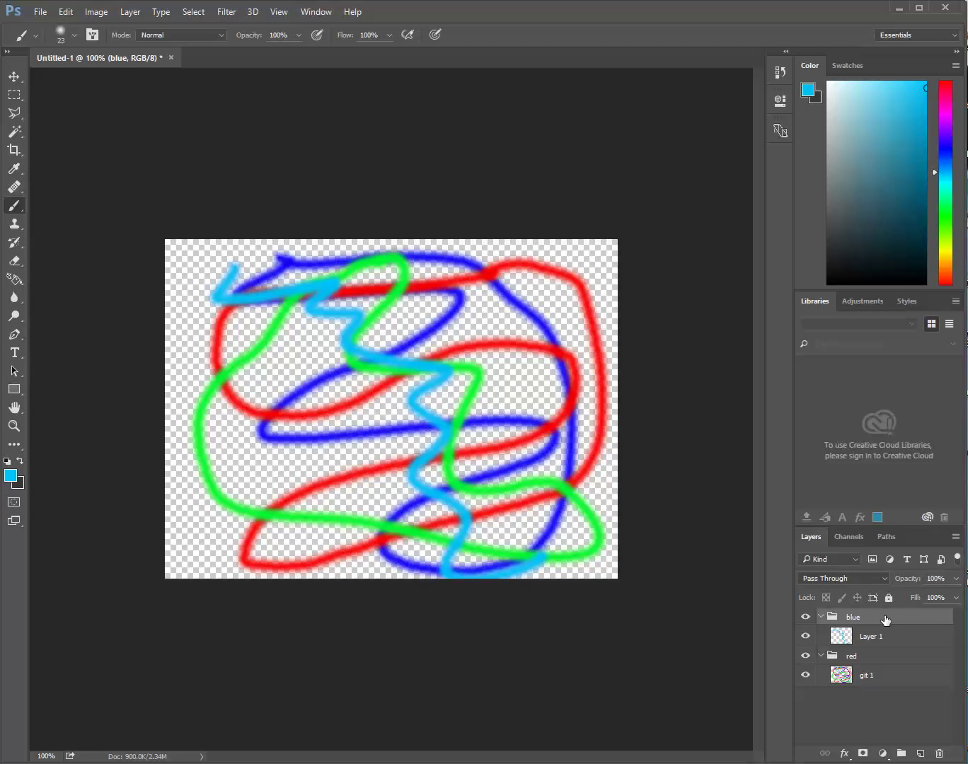
click(920, 755)
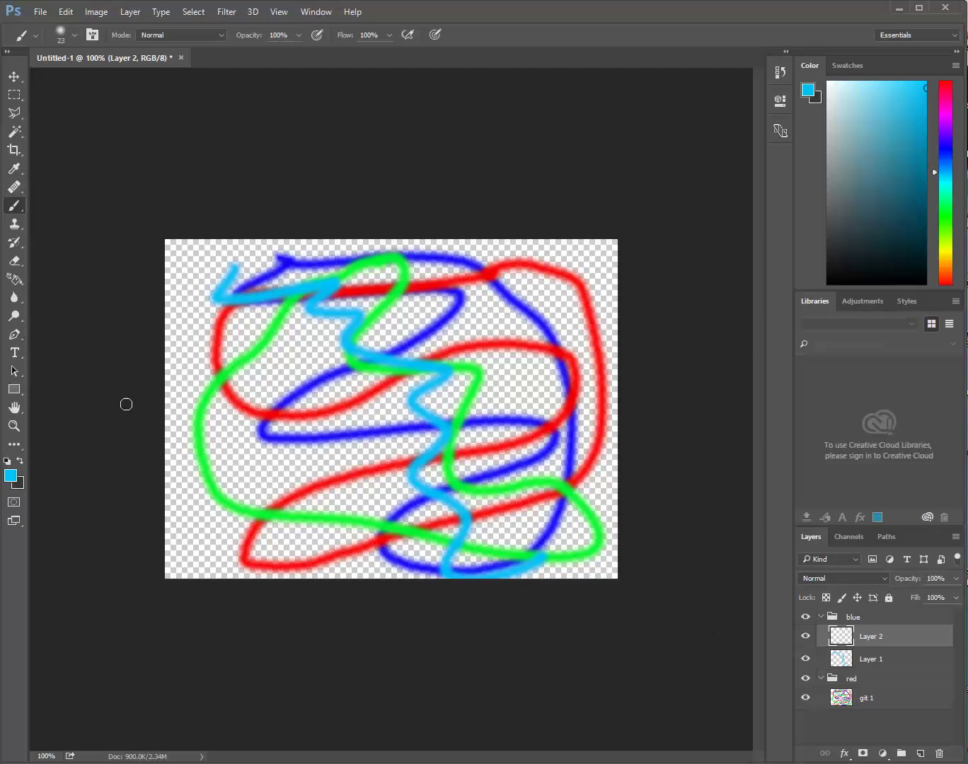
click(15, 445)
click(21, 461)
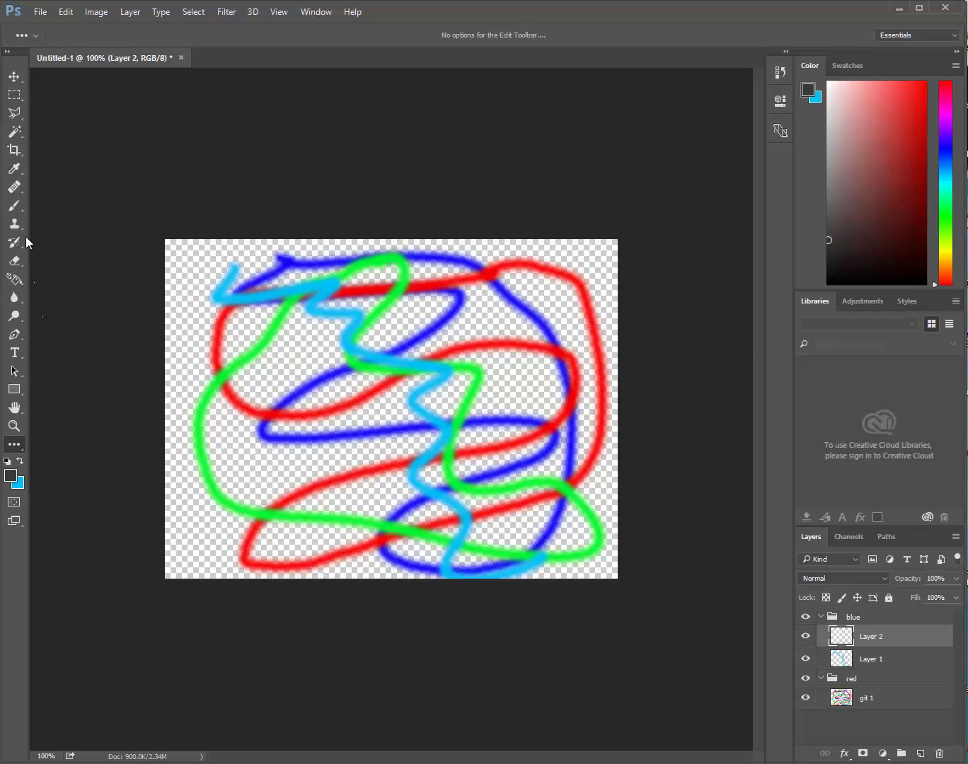
click(15, 204)
mouse_move(311, 296)
mouse_down()
mouse_move(319, 398)
mouse_move(344, 435)
mouse_move(437, 514)
mouse_move(527, 532)
mouse_up()
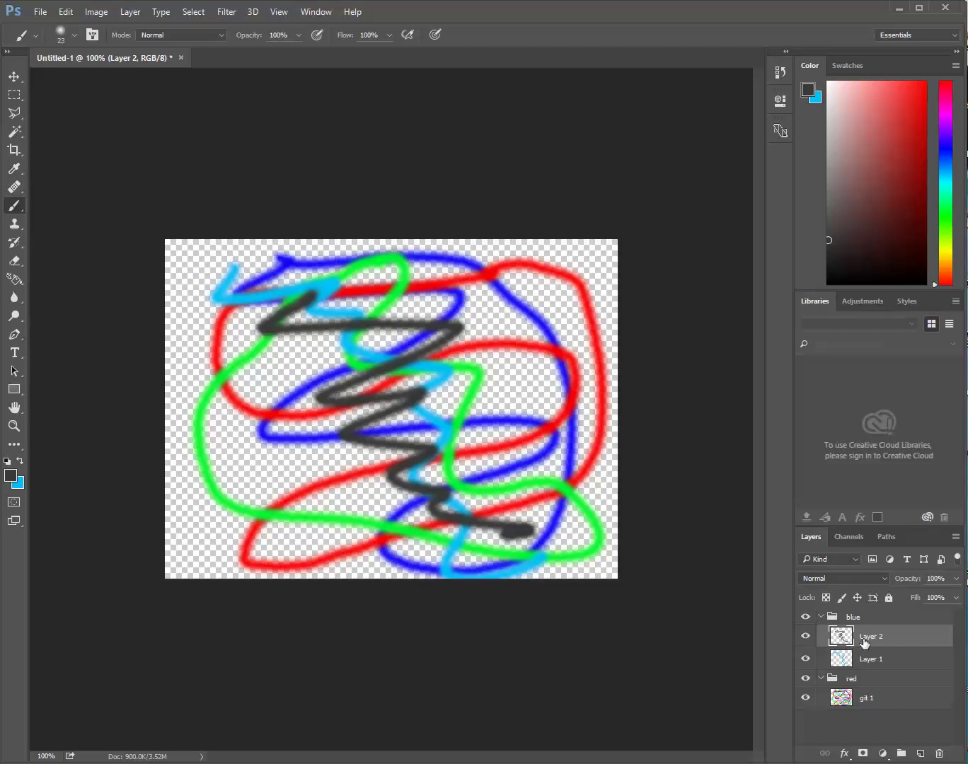
Nest the red group inside the blue group above Layer 2, and try to move the blue group into the red group.
mouse_move(872, 639)
mouse_down()
mouse_move(871, 671)
mouse_move(858, 677)
mouse_move(867, 615)
mouse_up()
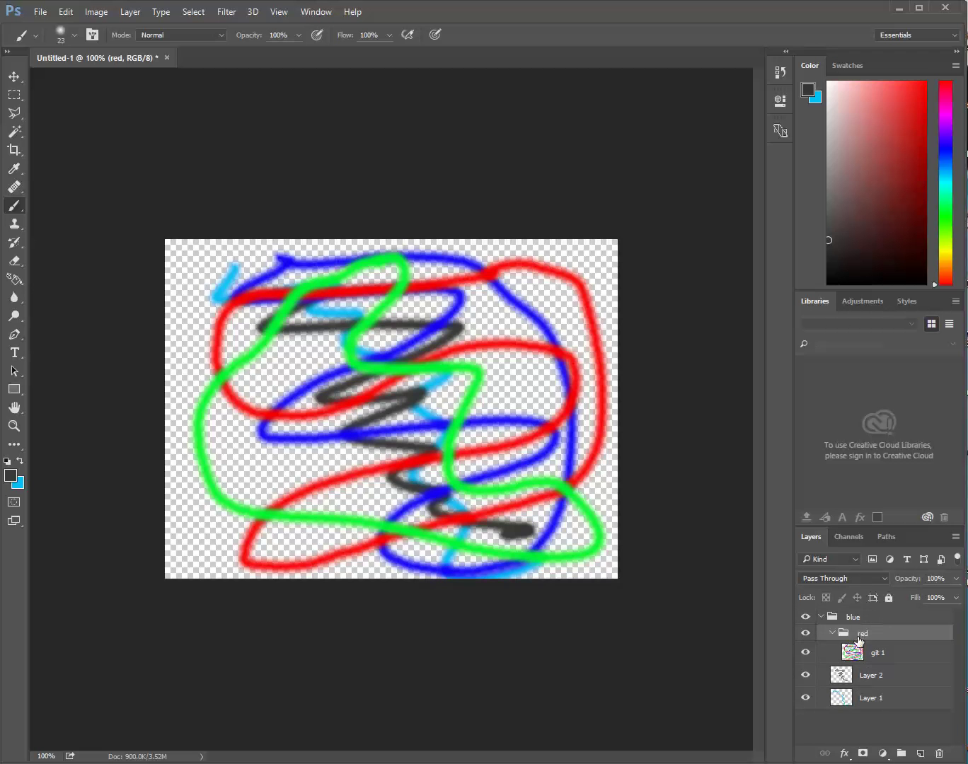
click(854, 619)
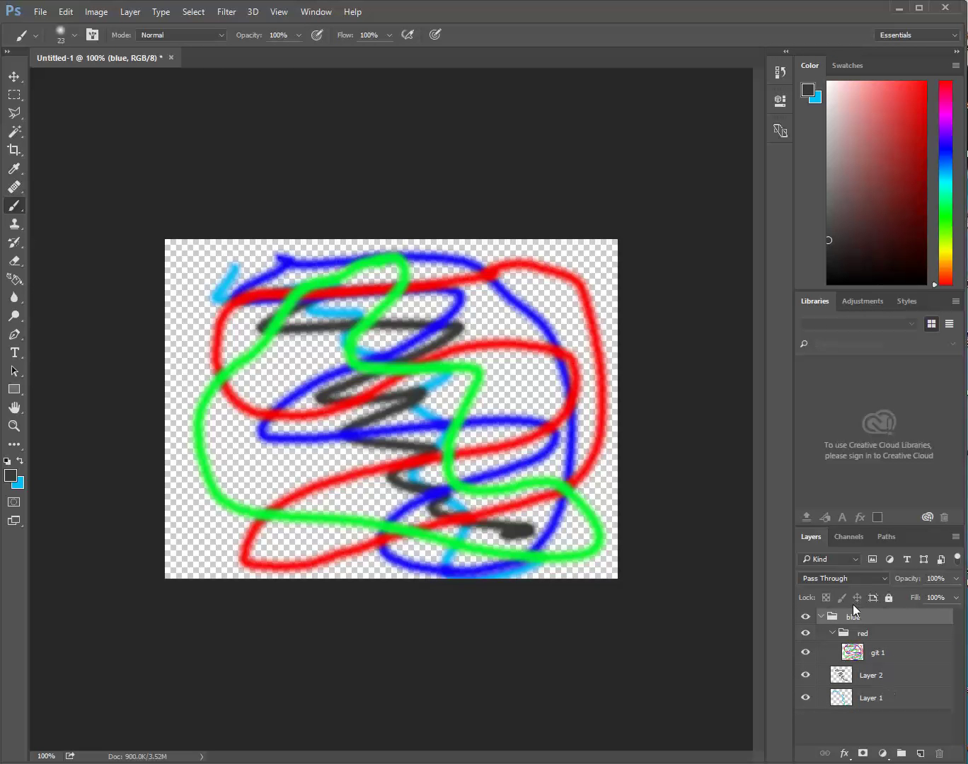
click(862, 635)
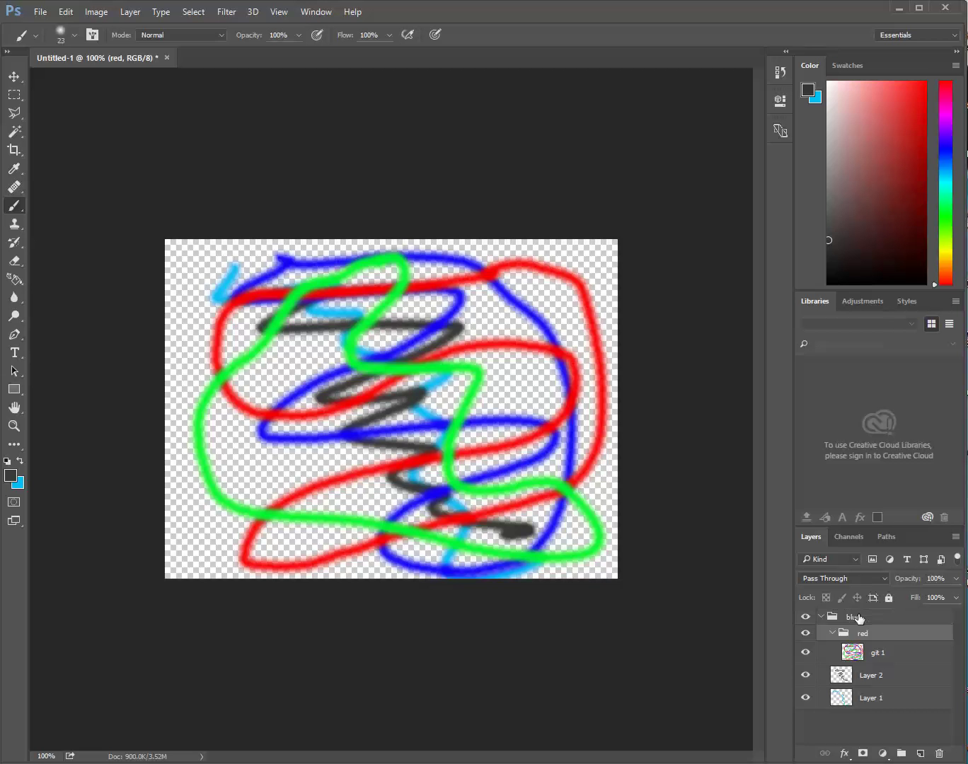
click(858, 619)
drag(860, 619, 860, 652)
click(862, 634)
Open the document history and delete the latest Layer Order state to undo the group nesting.
click(314, 12)
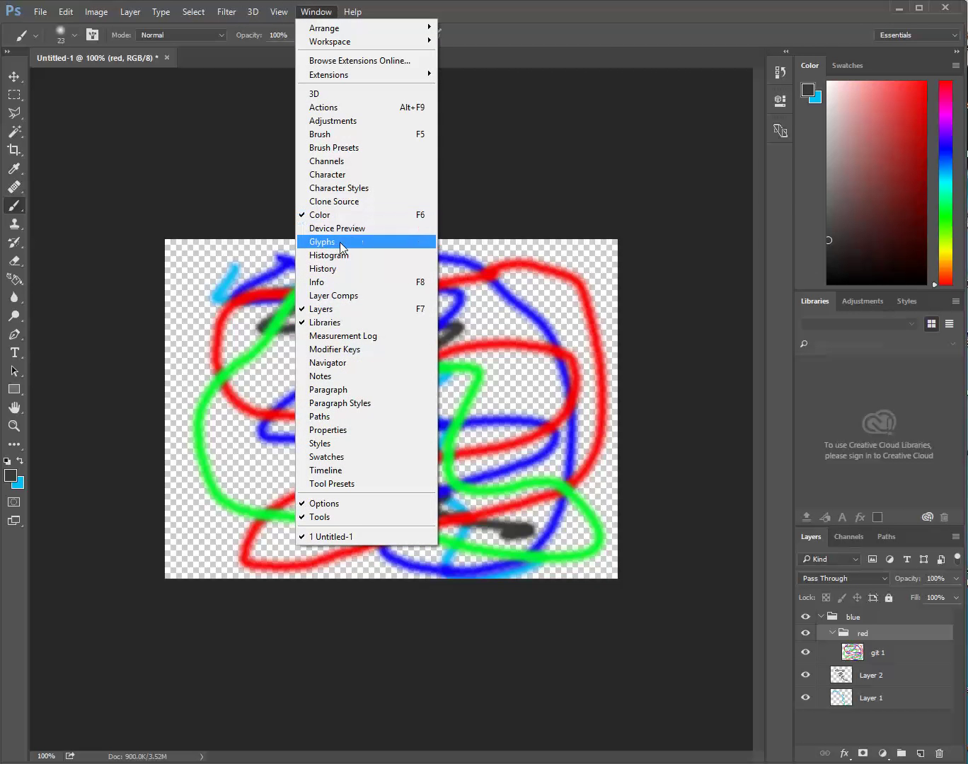
click(324, 269)
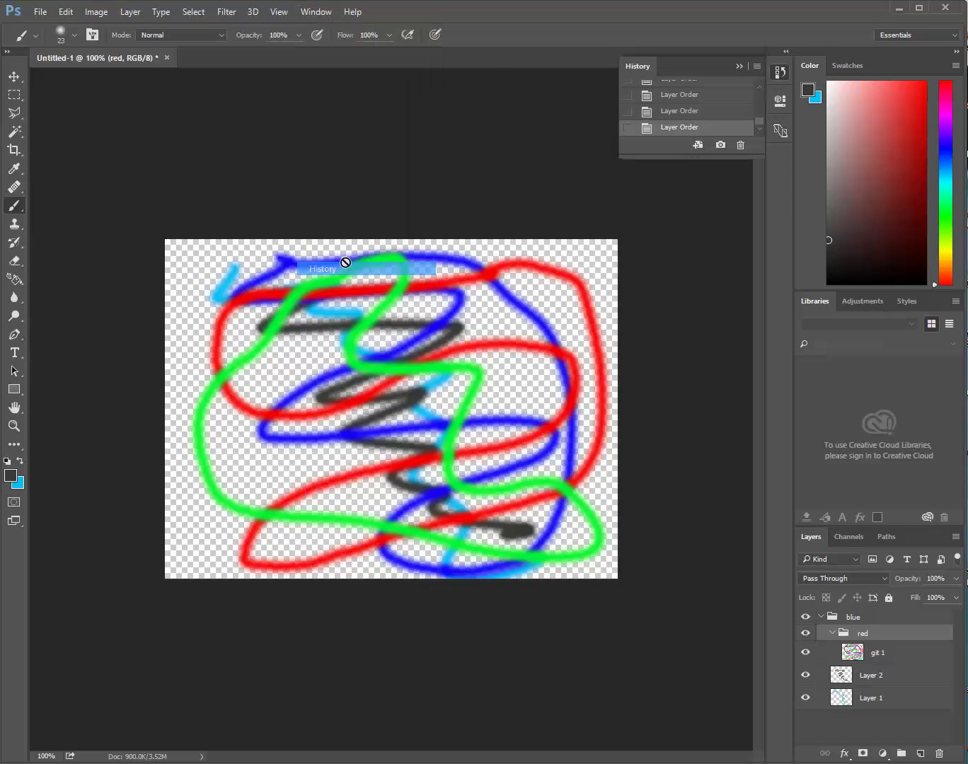
click(740, 148)
key(Return)
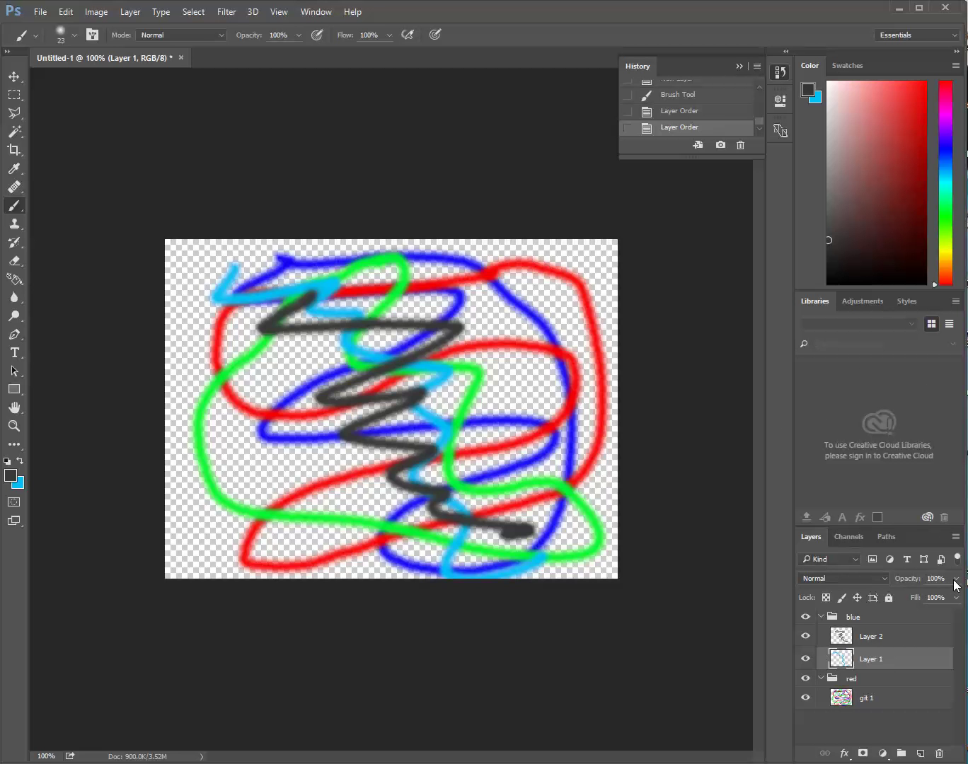
Try out the opacity control on Layer 2 and return its opacity to 100%.
click(893, 636)
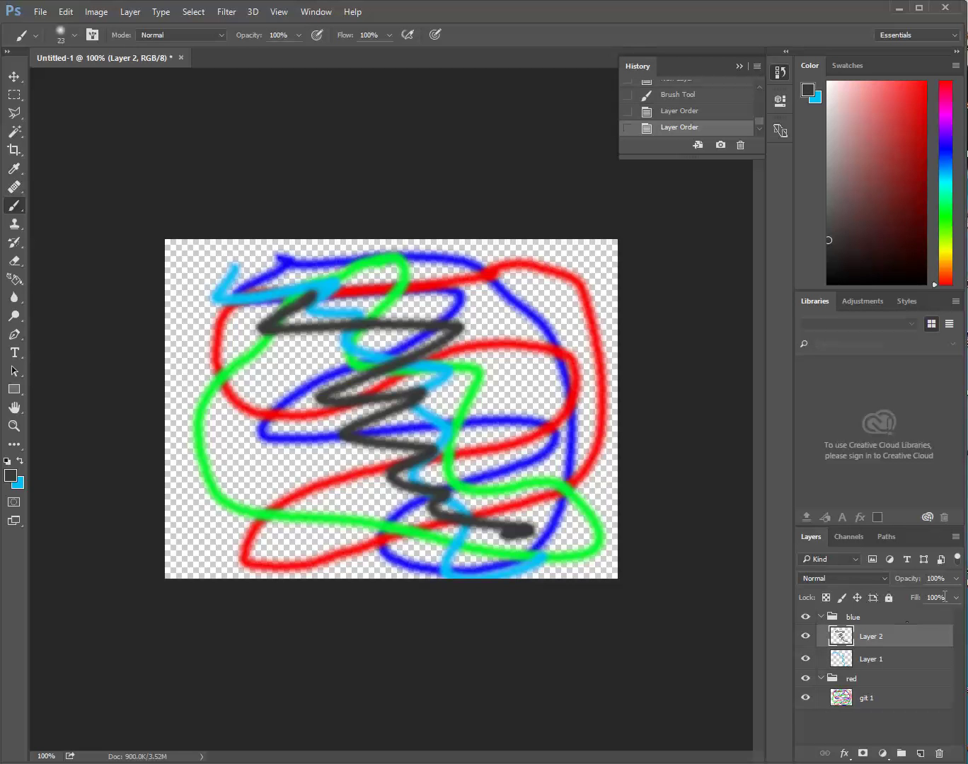
click(956, 579)
mouse_move(957, 600)
mouse_down()
mouse_move(909, 599)
mouse_move(953, 596)
mouse_up()
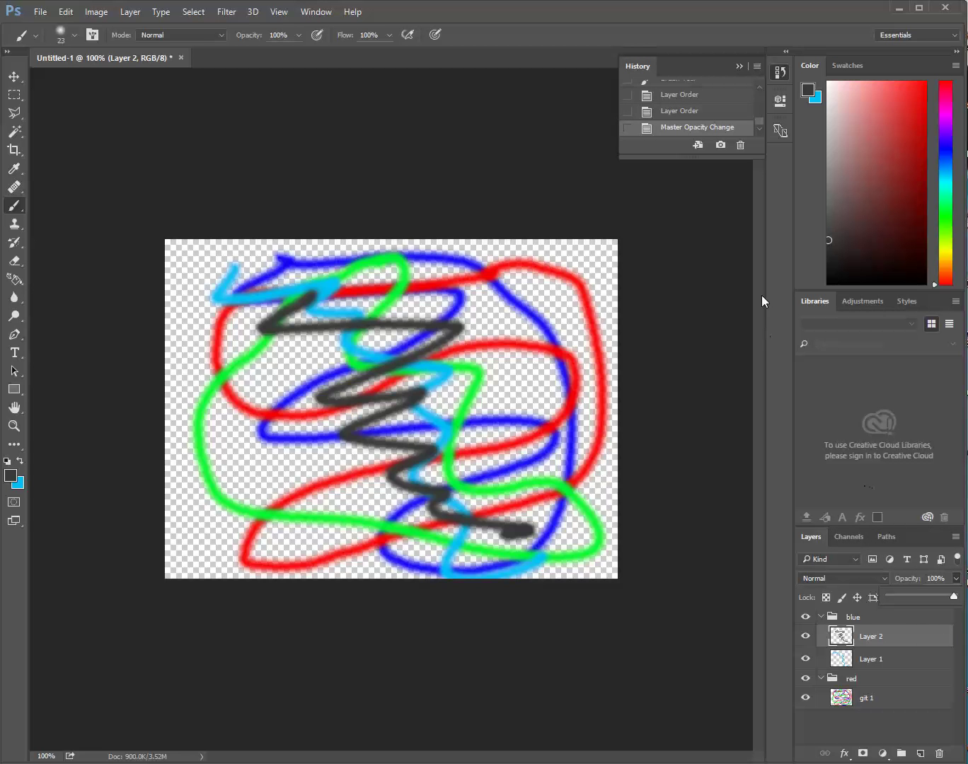
click(787, 321)
click(856, 559)
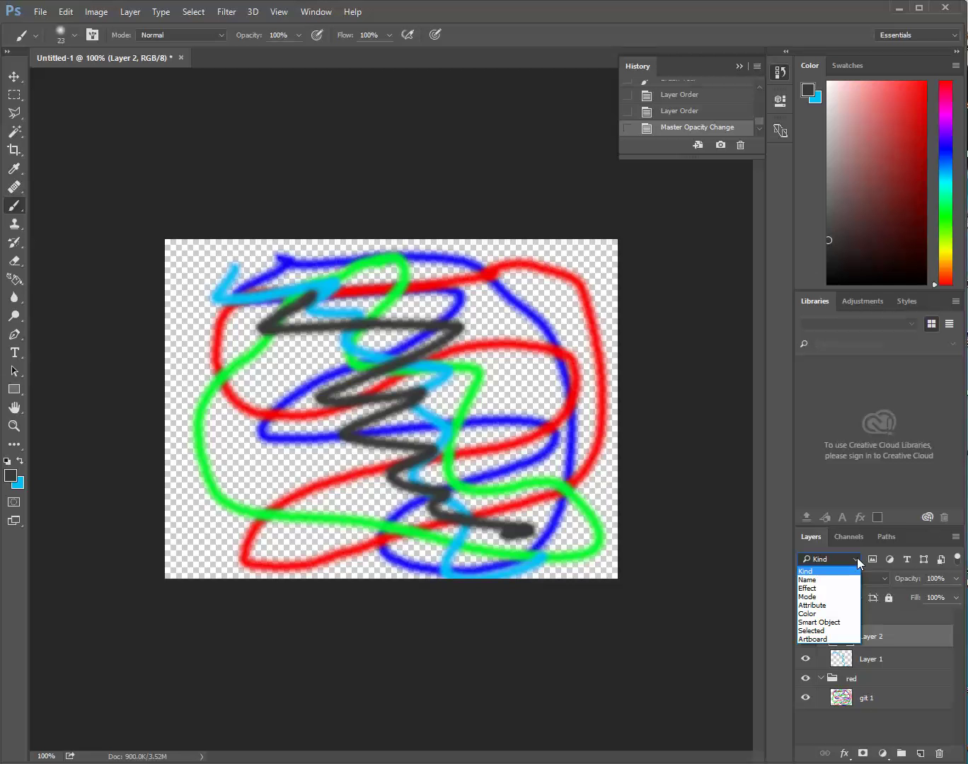
click(832, 615)
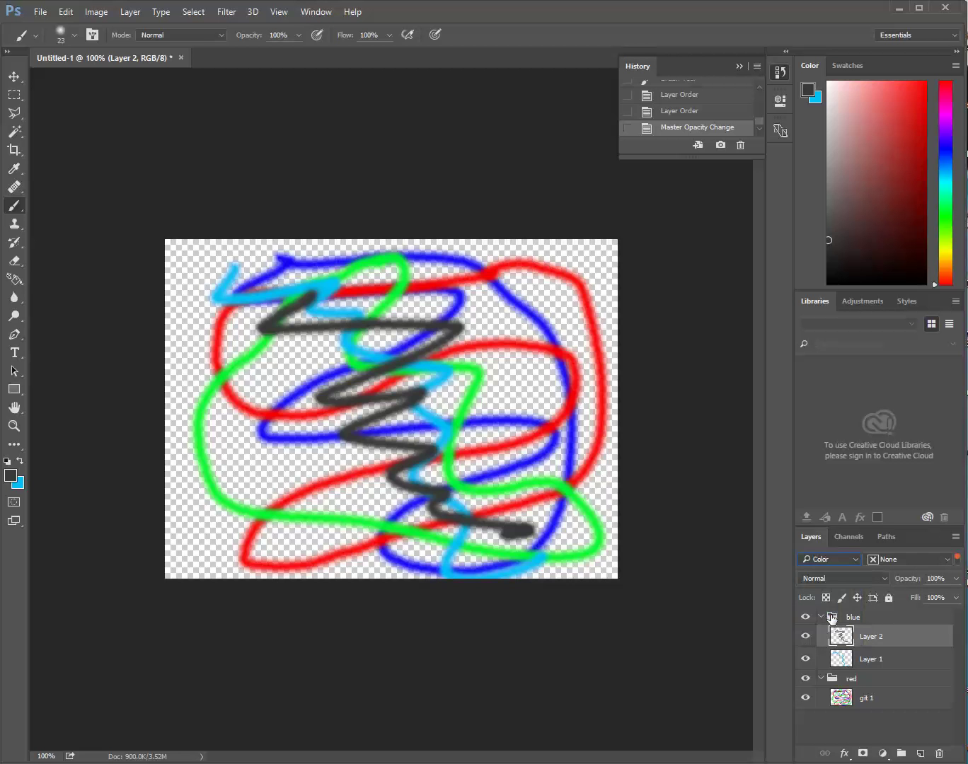
click(947, 562)
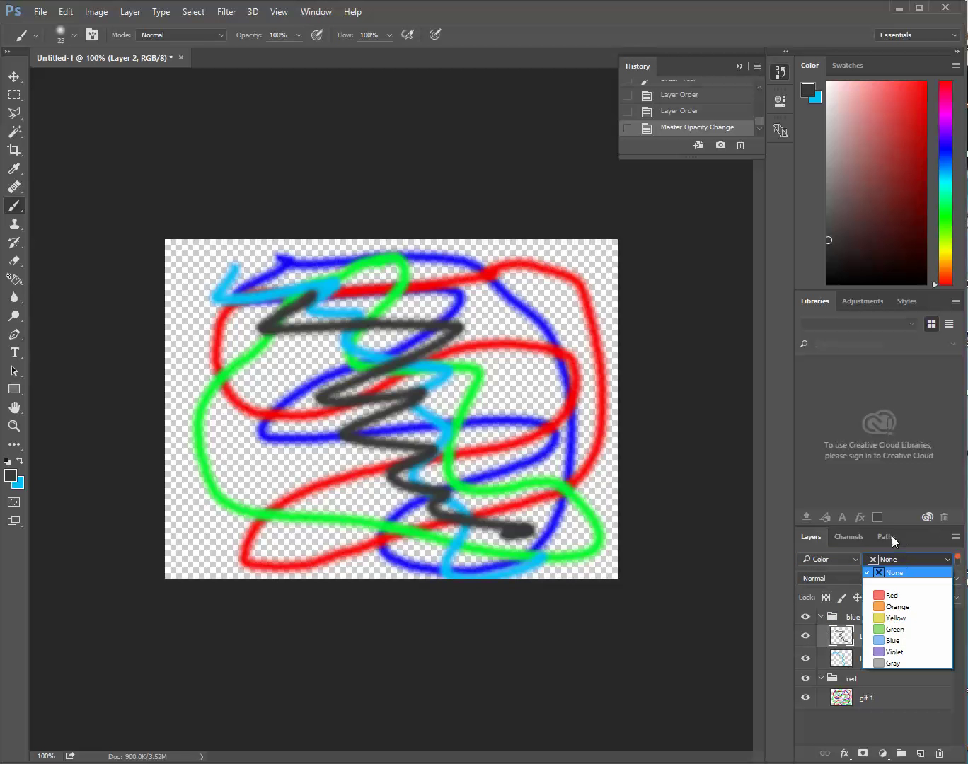
click(856, 561)
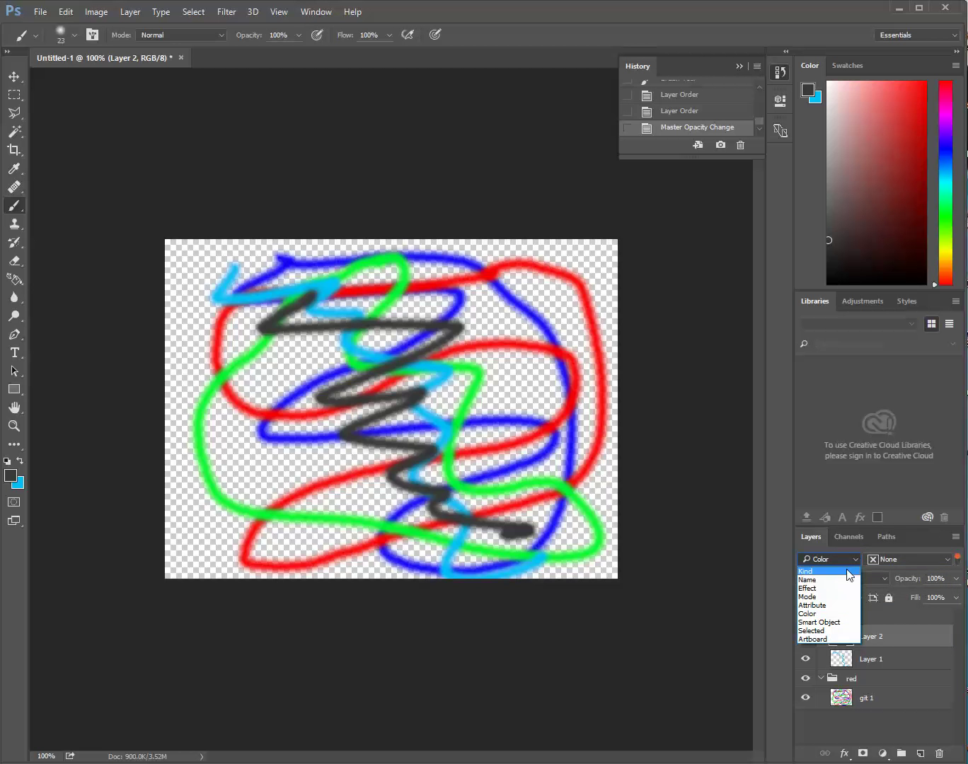
click(848, 571)
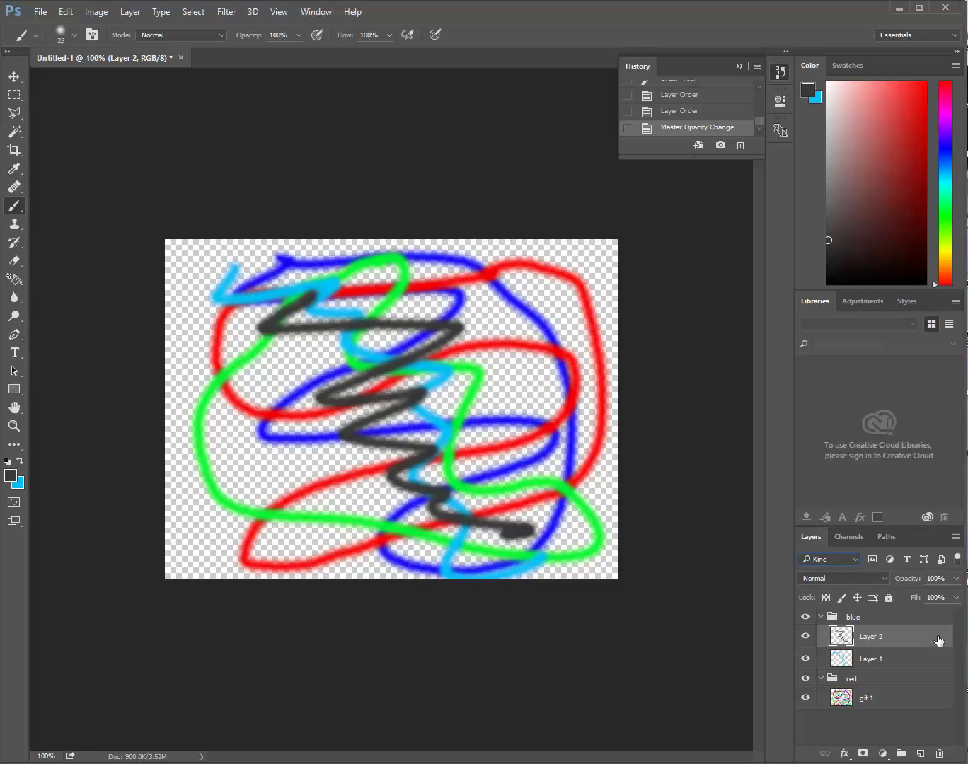
double_click(939, 641)
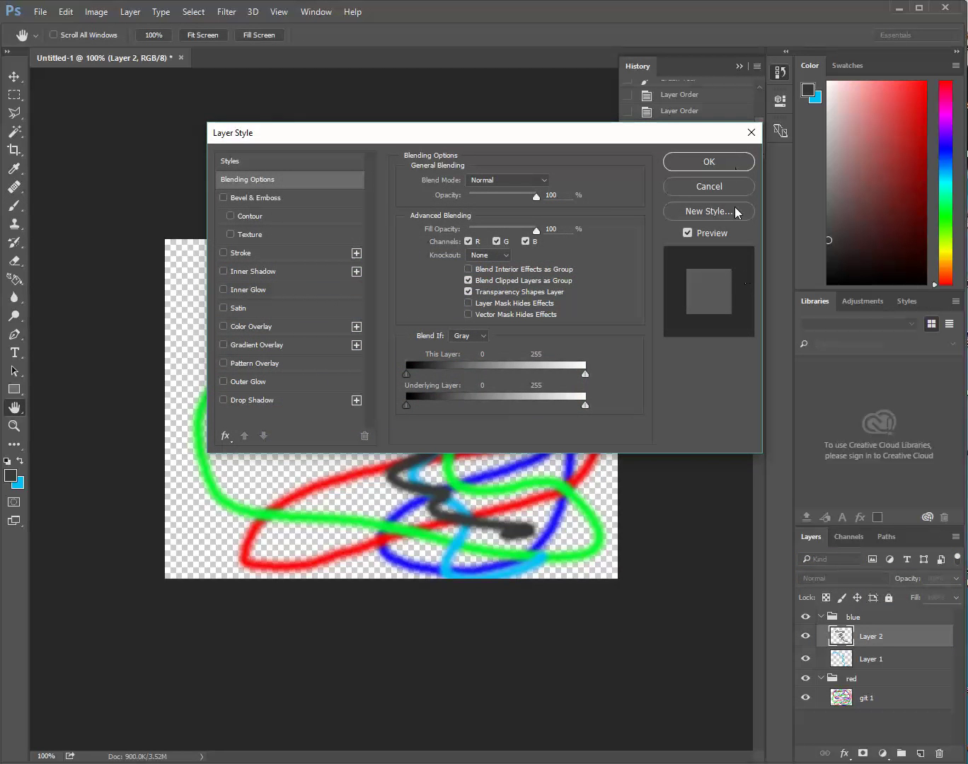
key(Return)
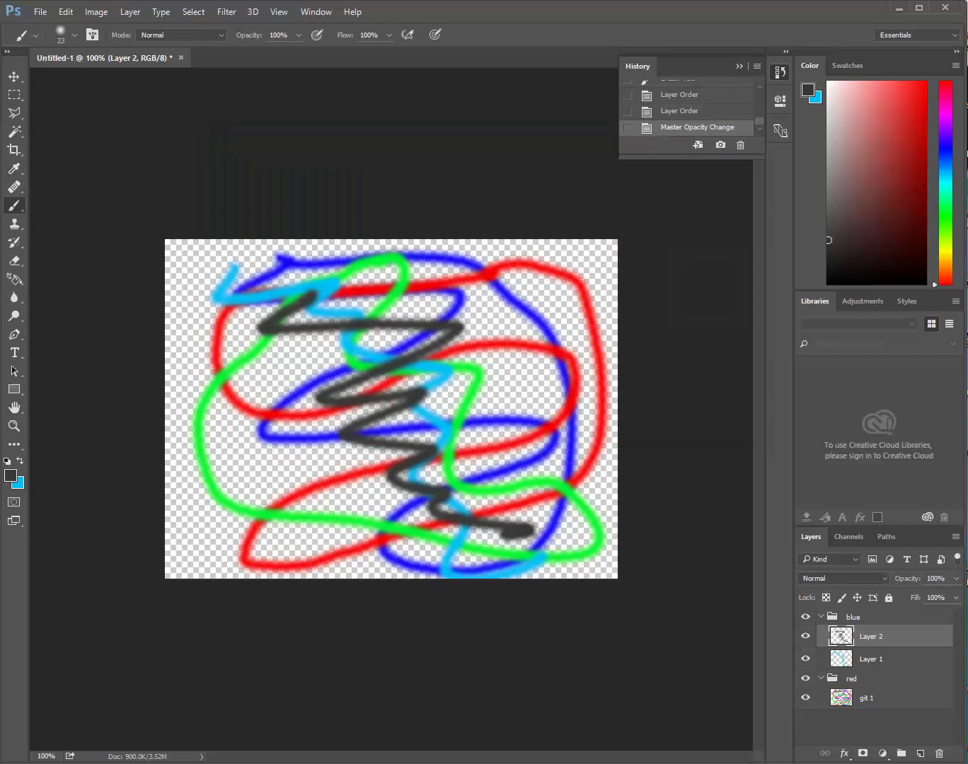
Assign color labels to the layers: red for Layer 2, orange for Layer 1 and green for git 1.
right_click(917, 640)
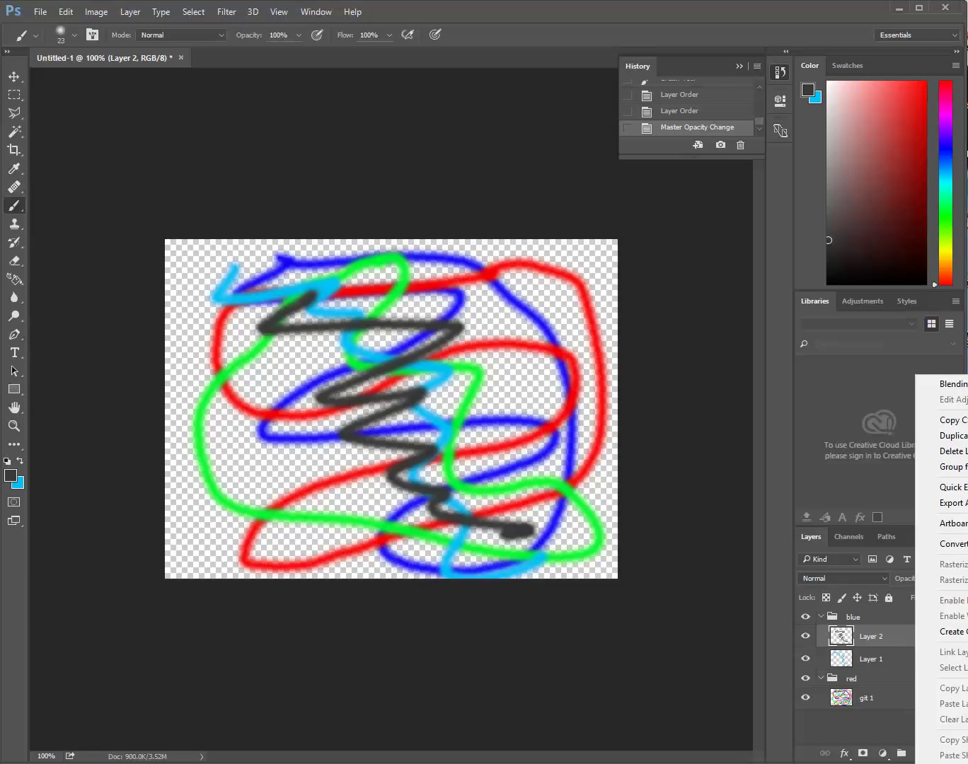
click(954, 763)
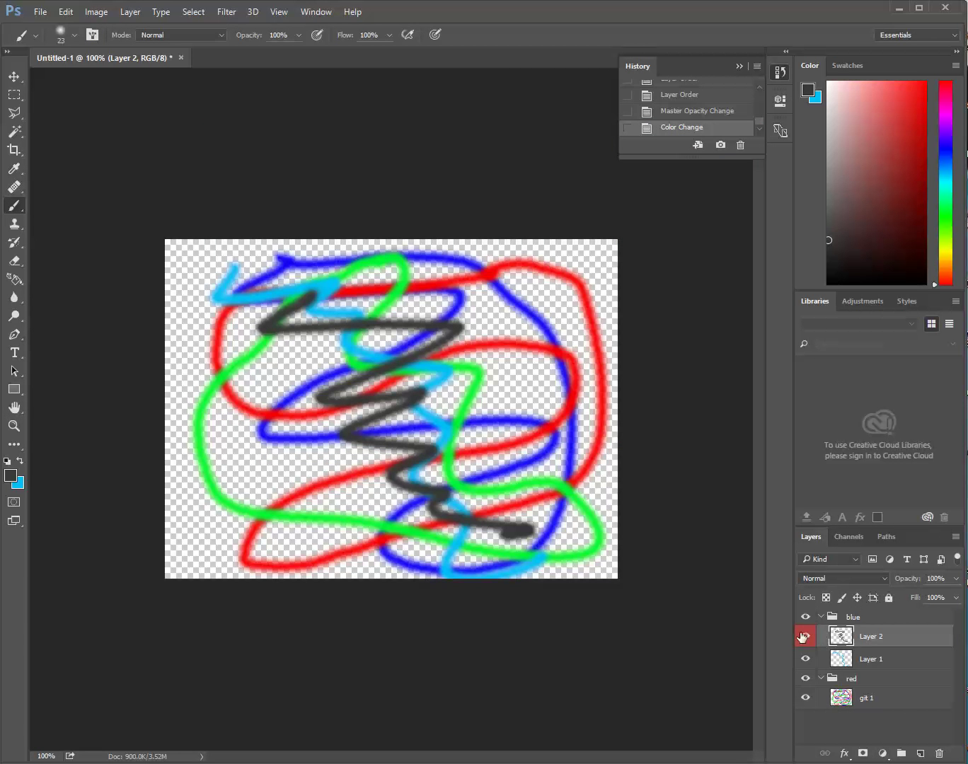
click(923, 666)
right_click(922, 664)
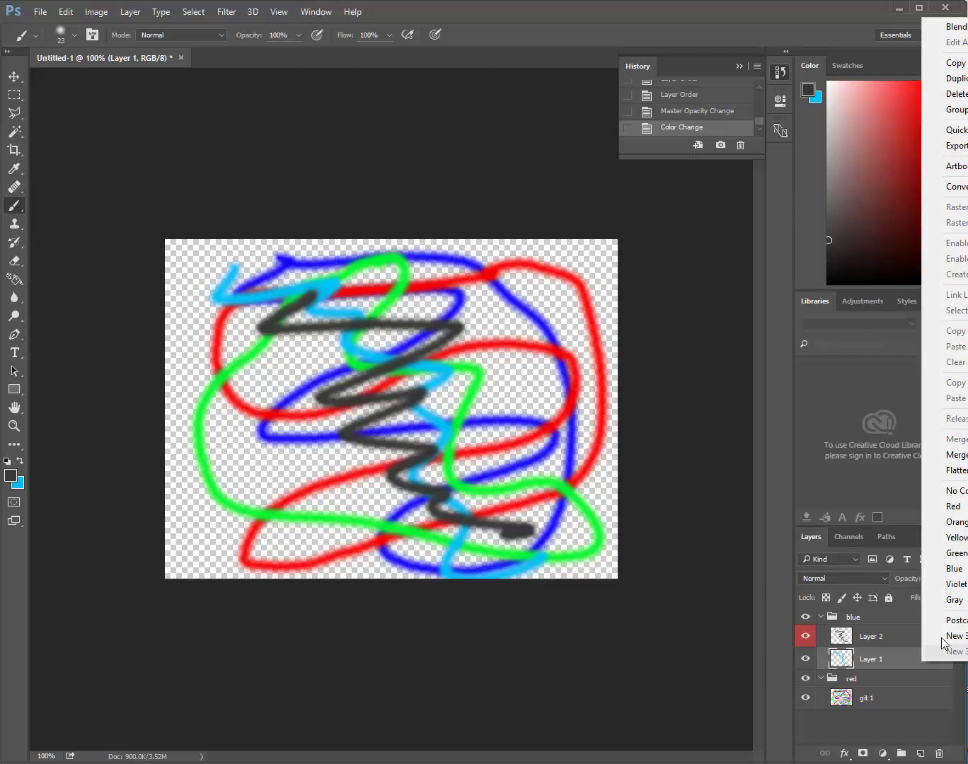
click(951, 522)
click(892, 699)
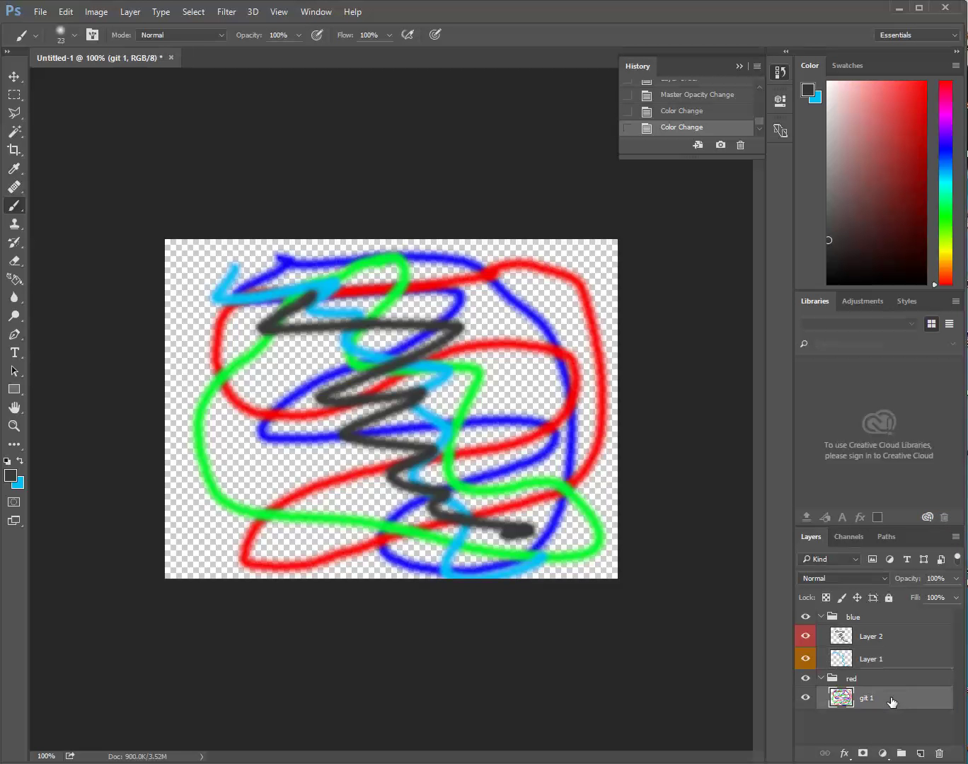
right_click(891, 699)
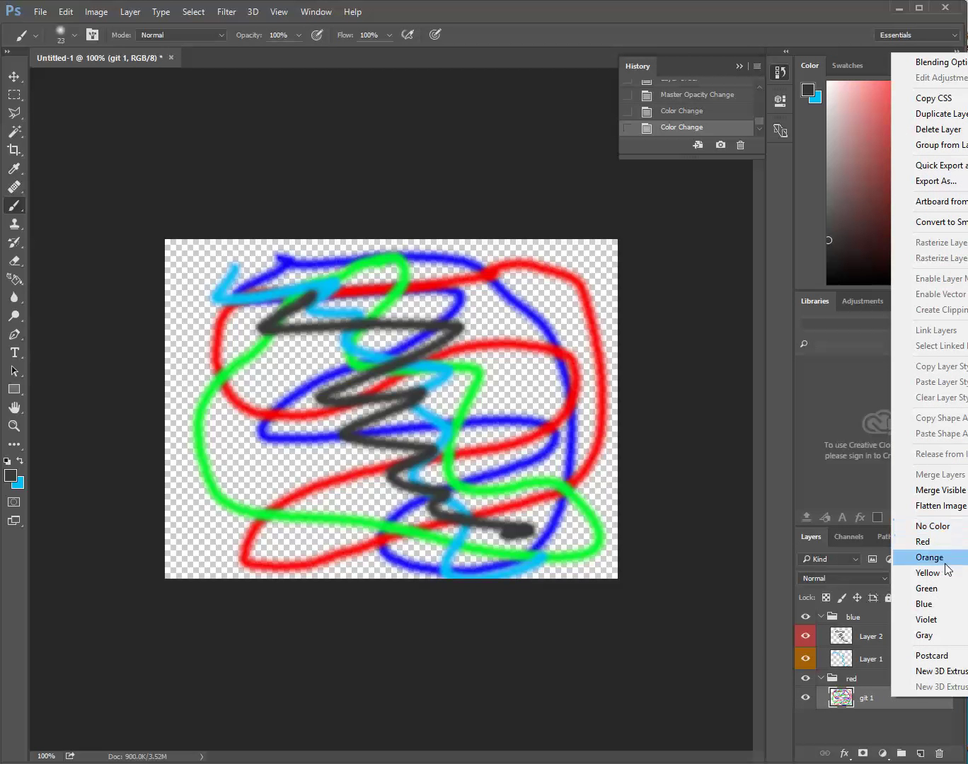
click(952, 591)
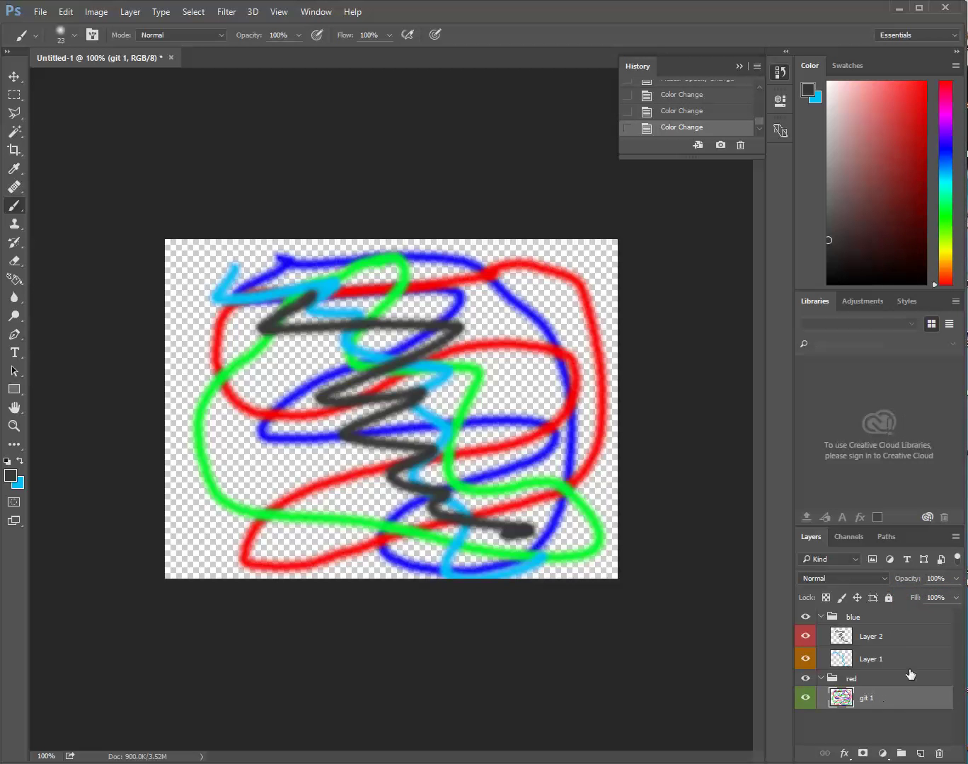
Filter the layer list by the Green and the Red color label, and reset the filter to Kind.
click(915, 637)
click(855, 559)
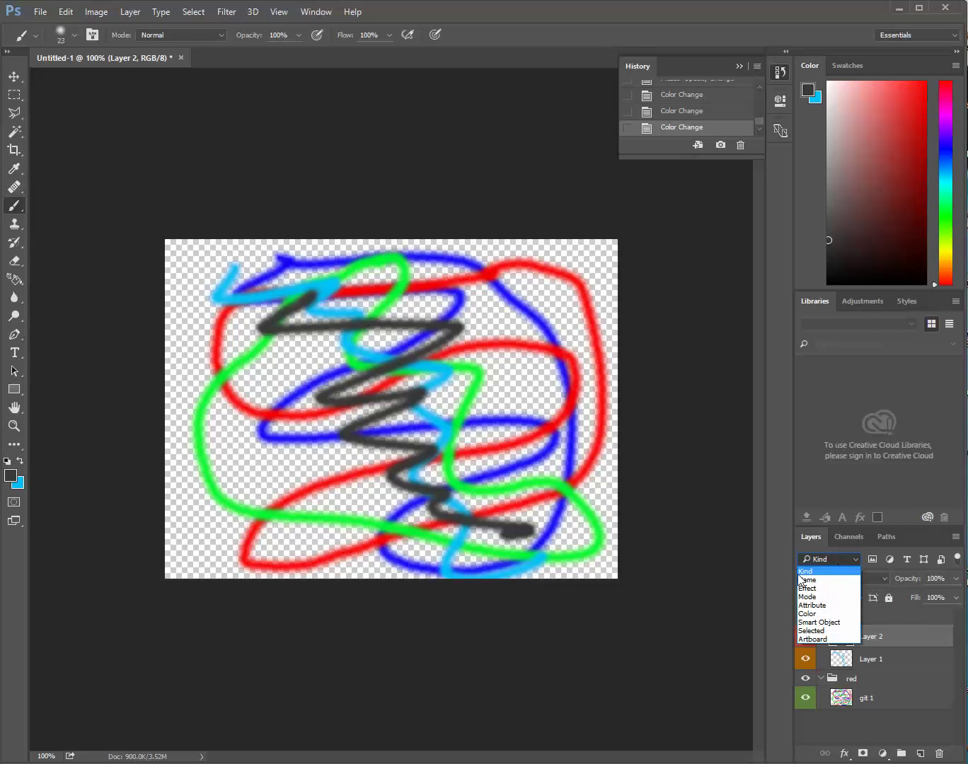
click(807, 613)
click(949, 559)
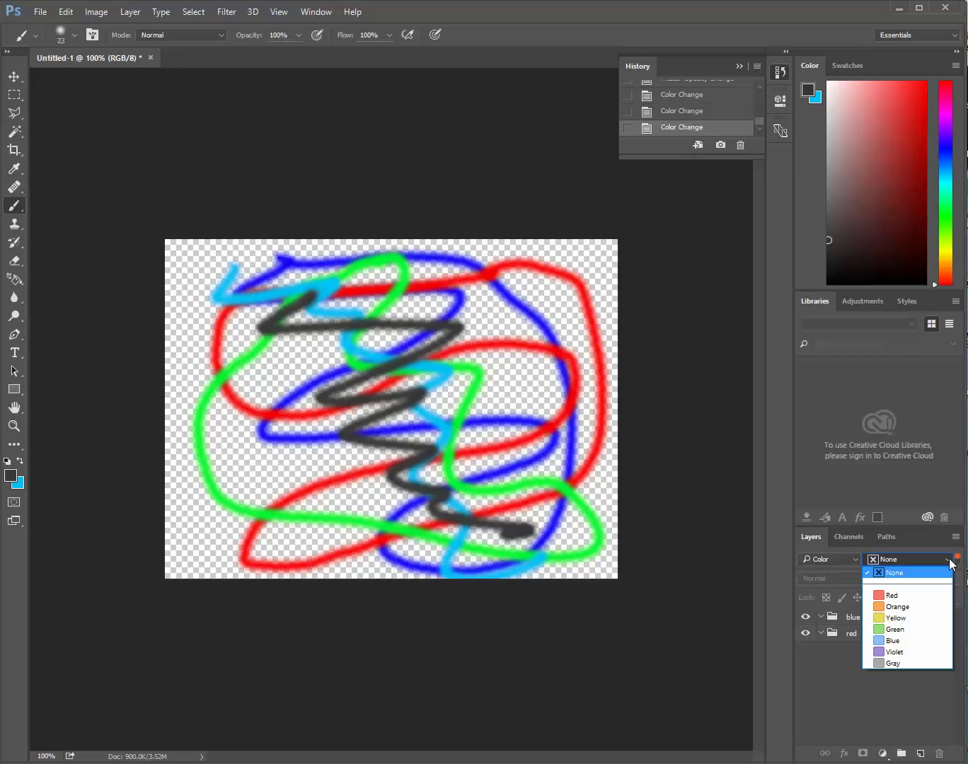
click(893, 629)
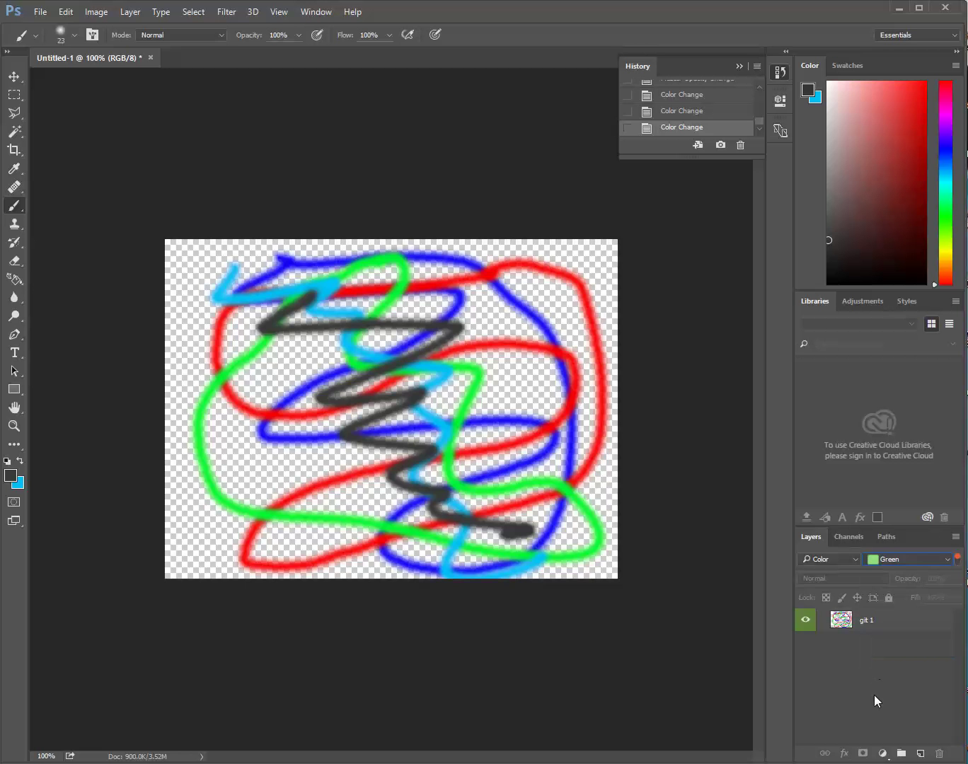
click(943, 562)
click(913, 592)
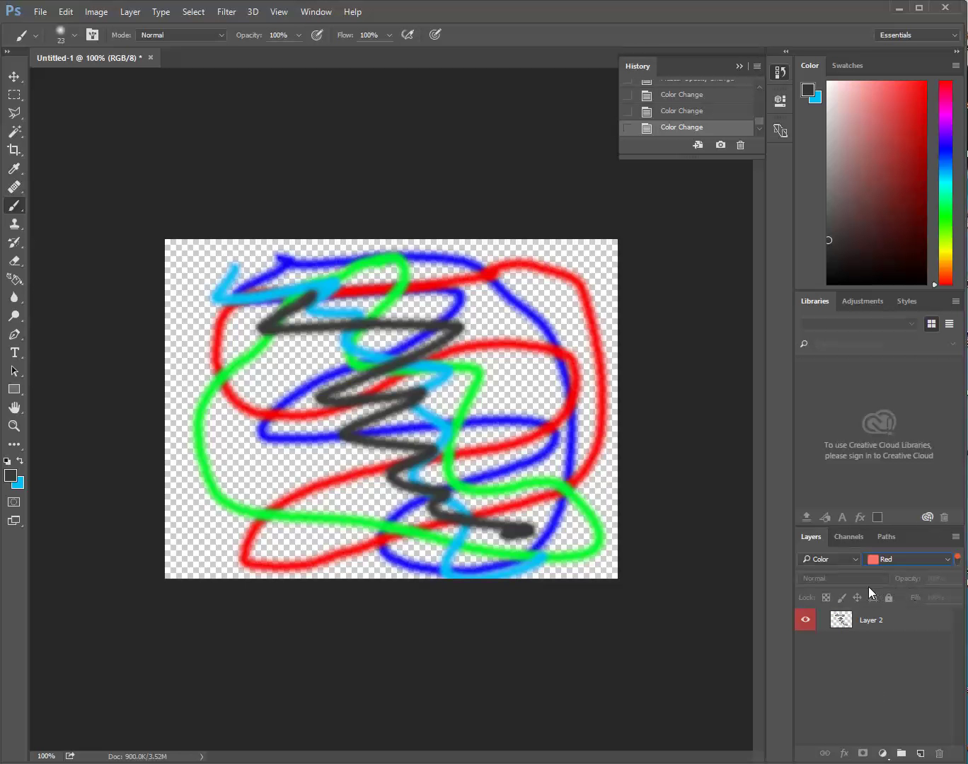
click(836, 561)
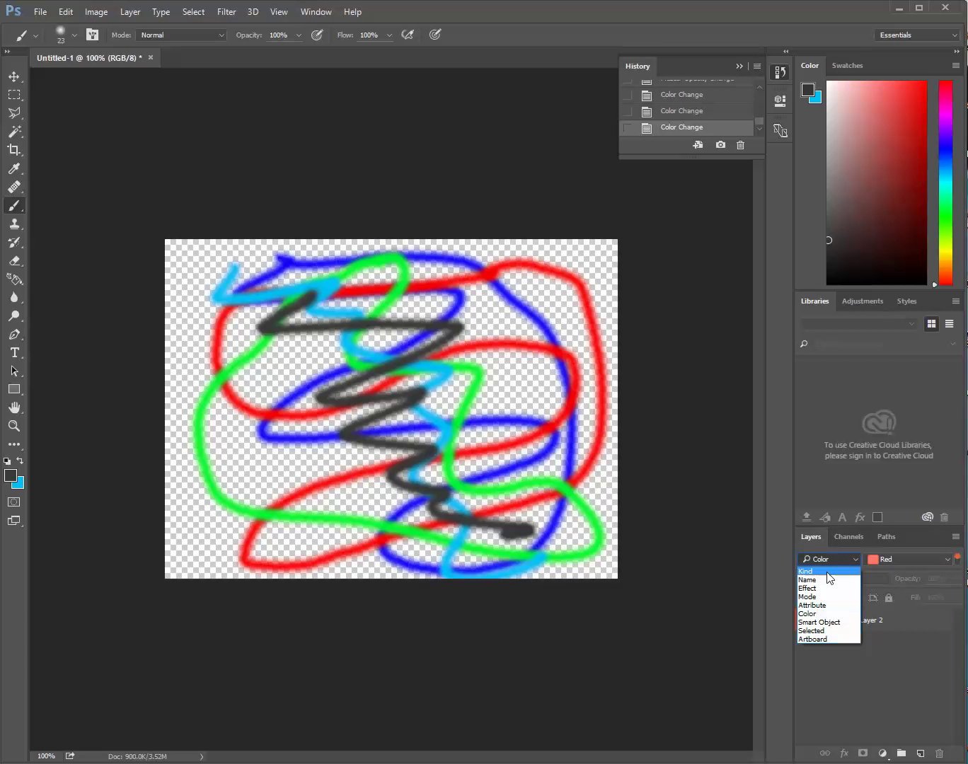
click(807, 571)
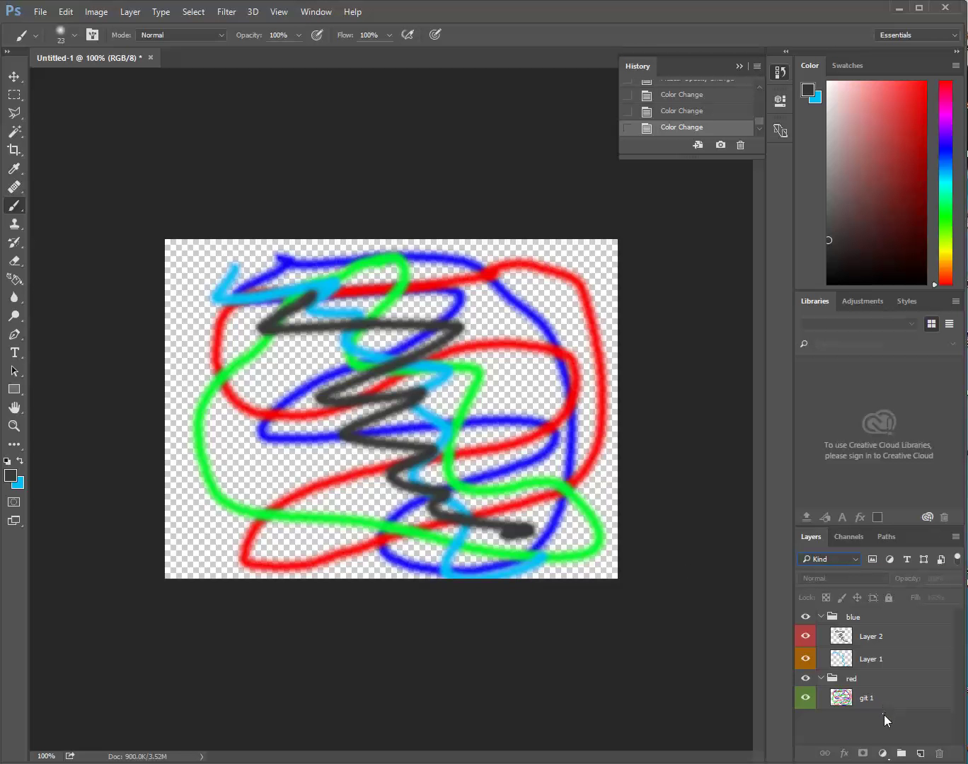
Hide the git 1 layer and Layer 1.
click(806, 699)
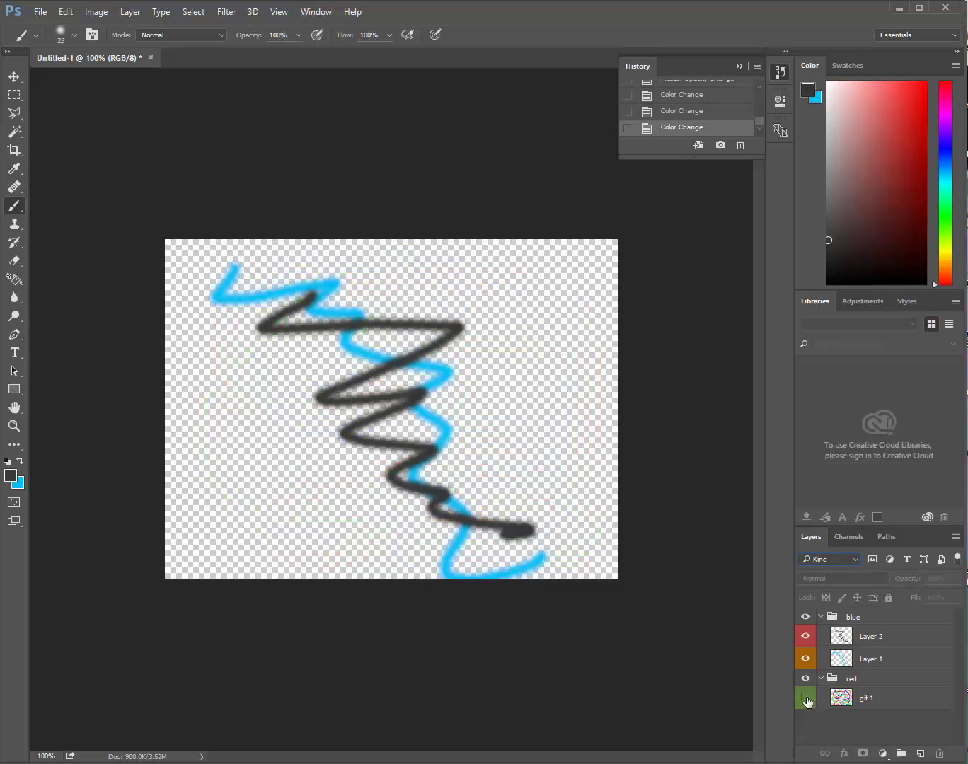
click(806, 659)
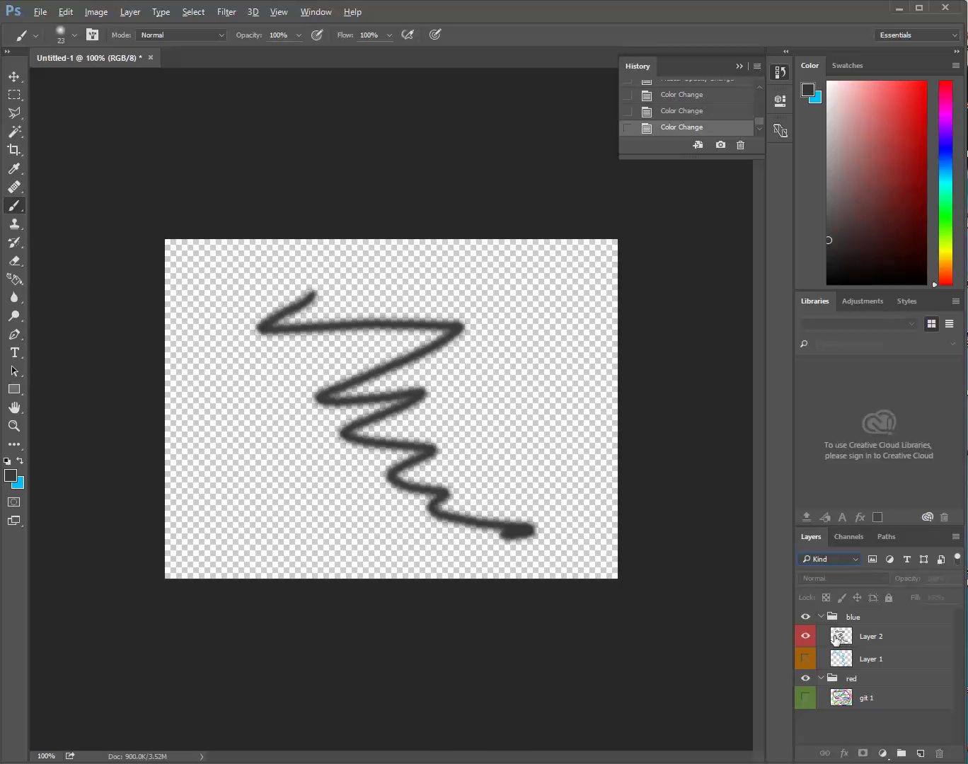
key(super)
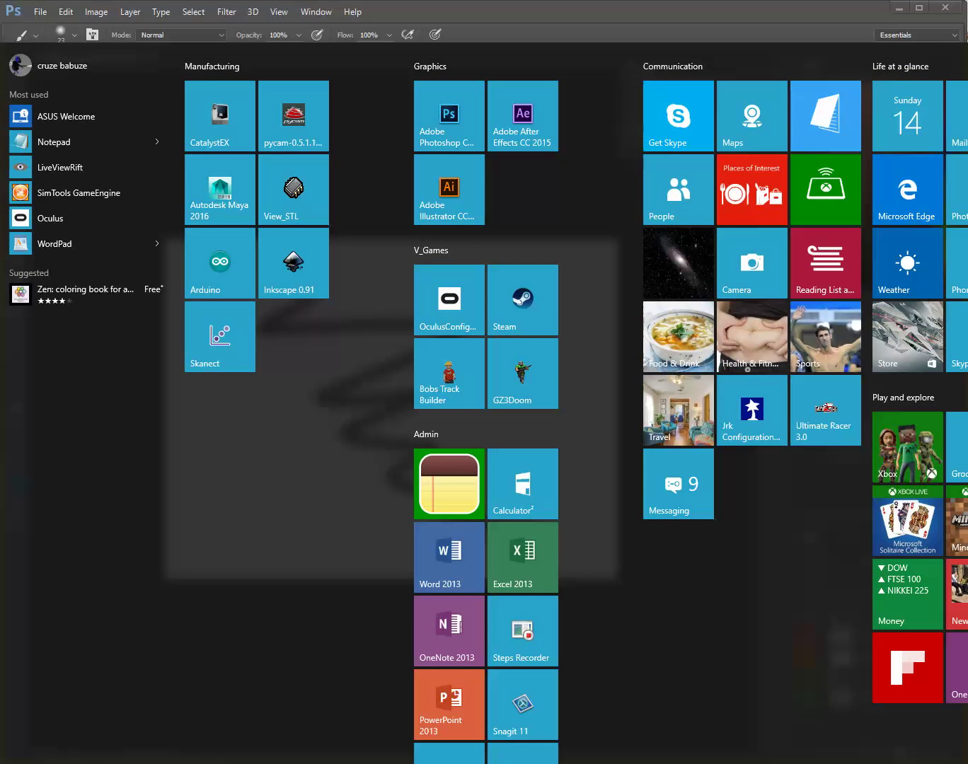
key(super)
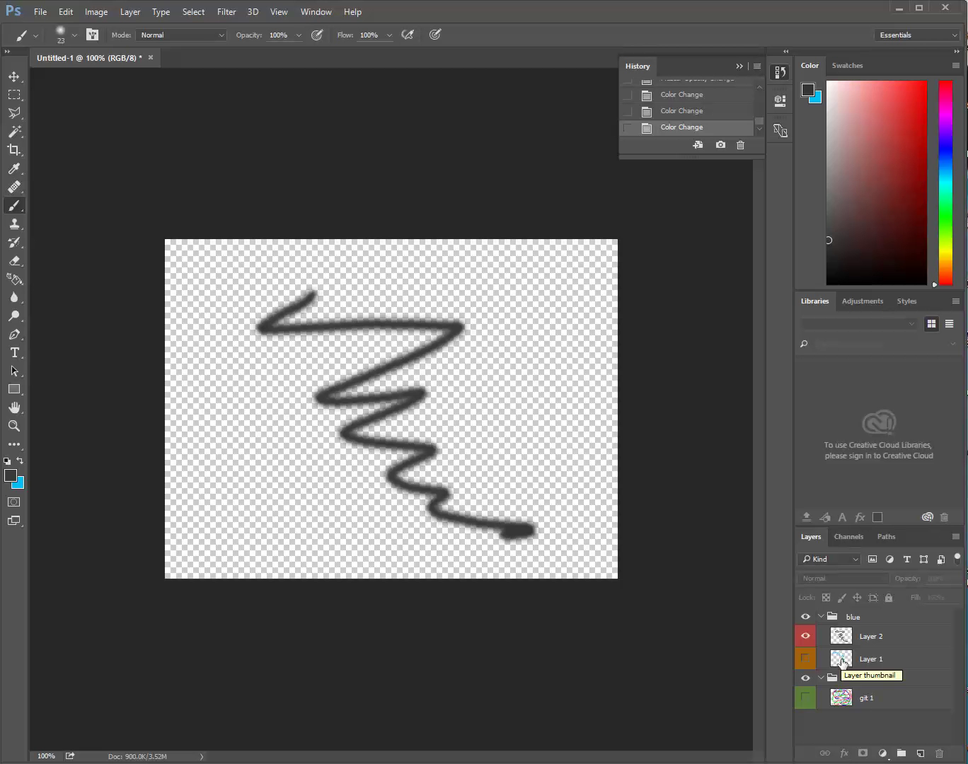
click(803, 660)
click(804, 659)
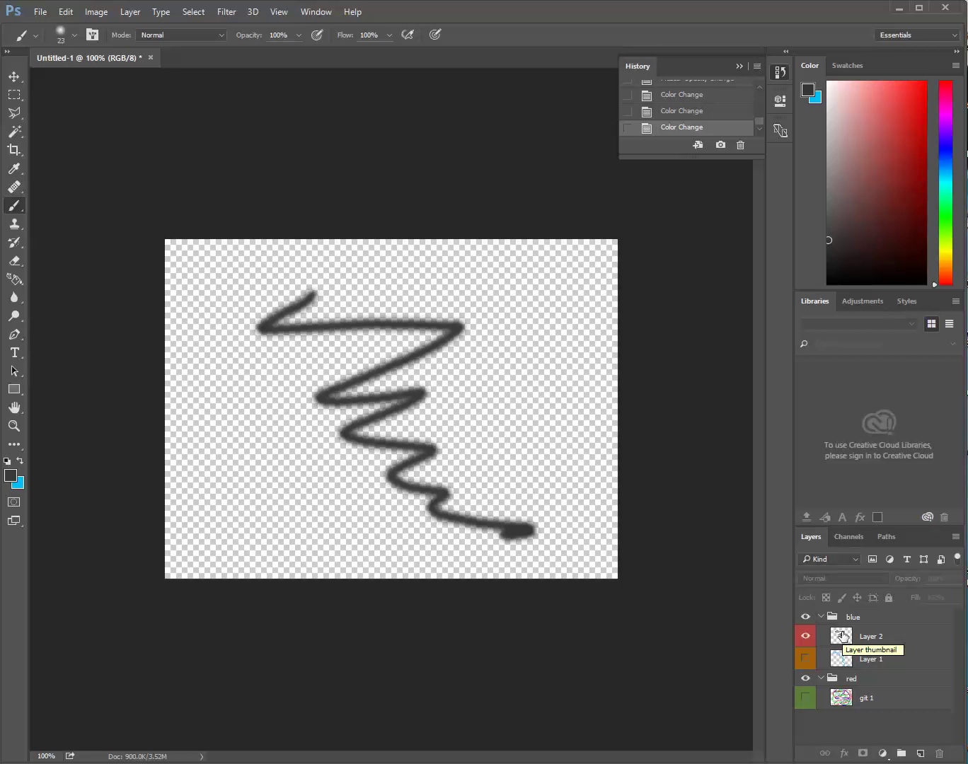
Load the painted stroke of Layer 2 as a selection and move it slightly up and to the left on the canvas.
drag(842, 636, 845, 639)
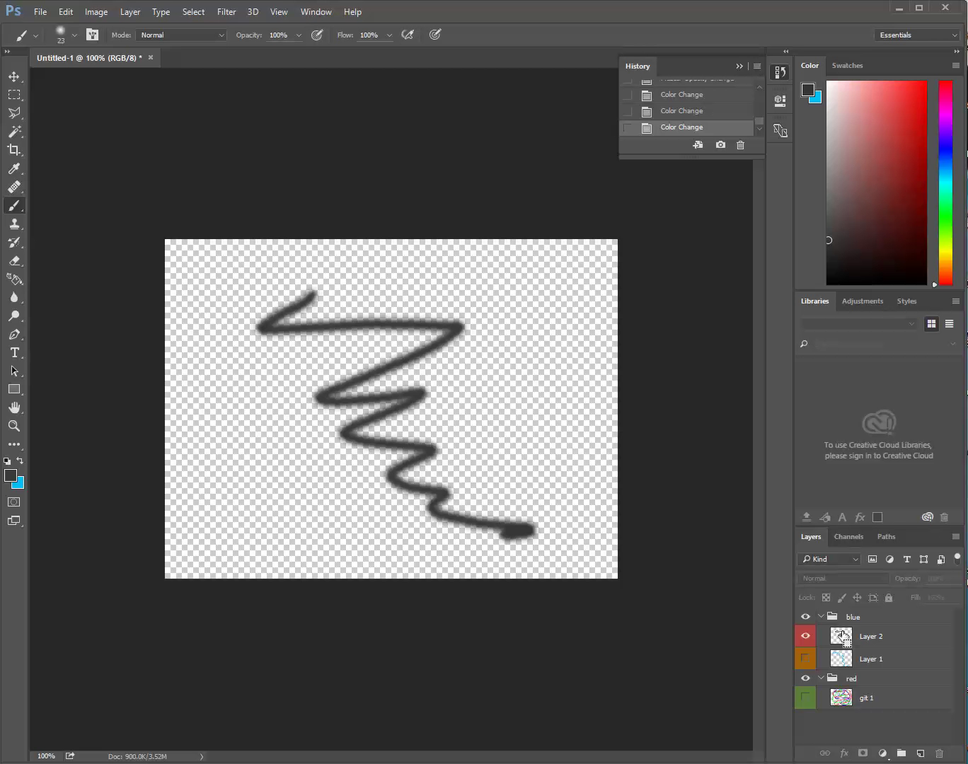
ctrl+click(842, 637)
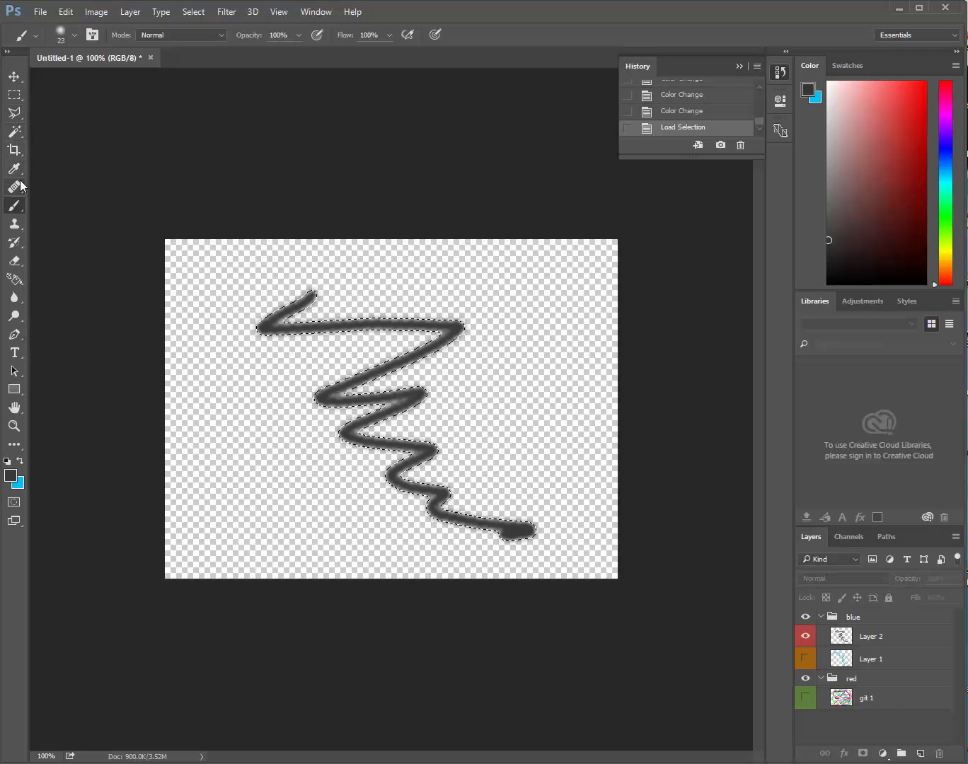
click(14, 76)
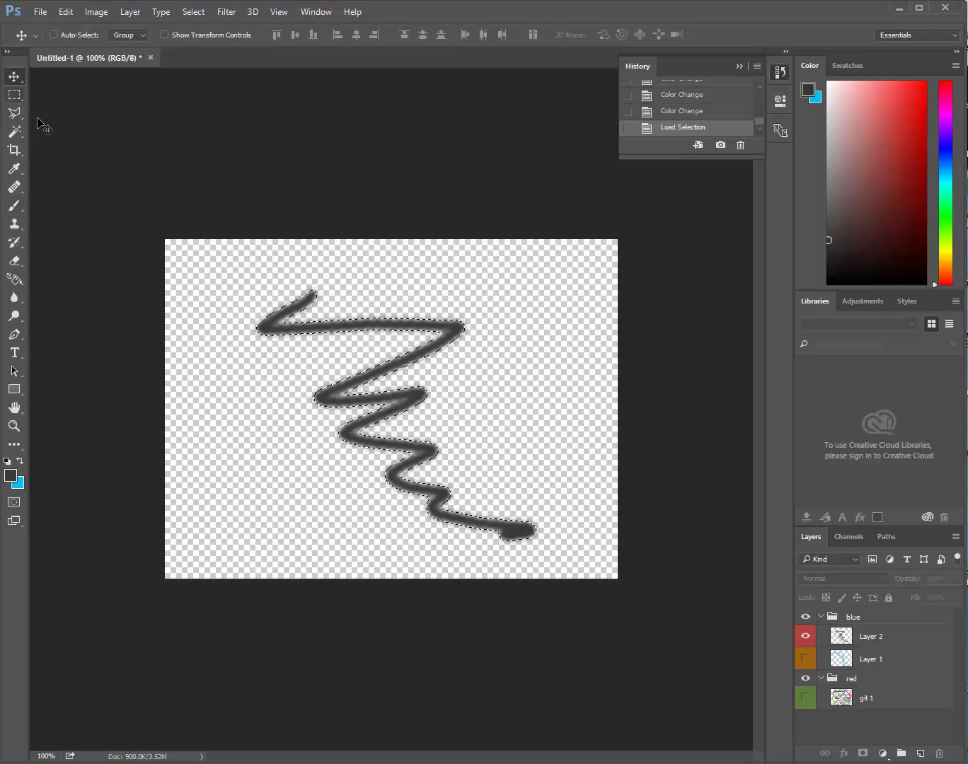
click(364, 371)
click(487, 296)
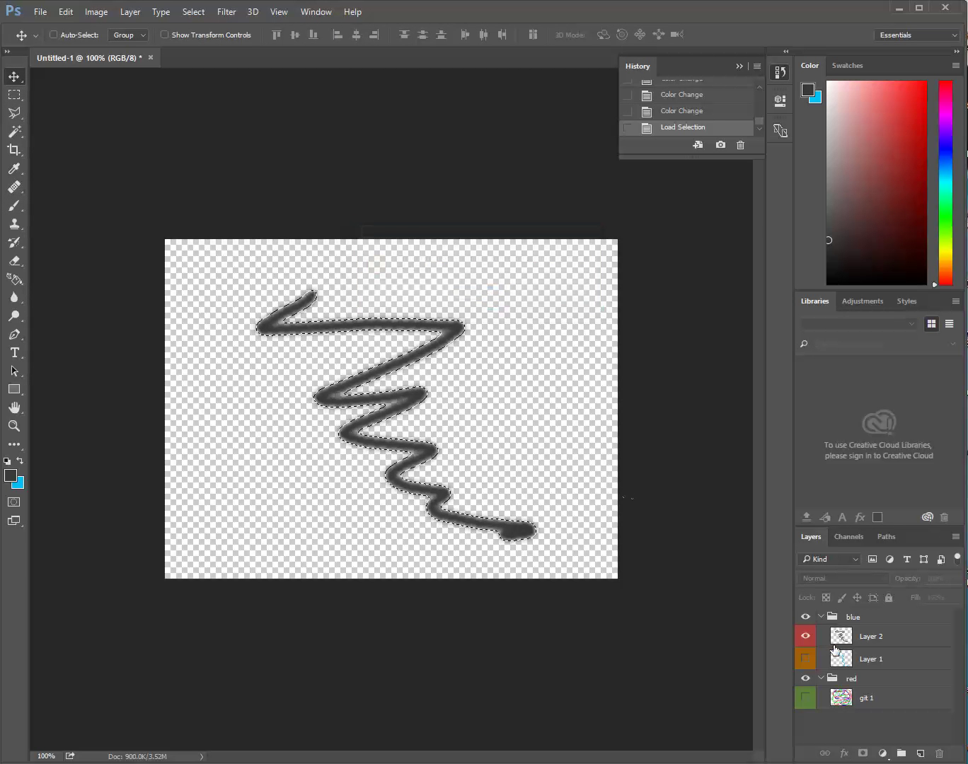
click(906, 635)
mouse_move(398, 365)
mouse_down()
mouse_move(467, 372)
mouse_move(368, 343)
mouse_up()
click(65, 11)
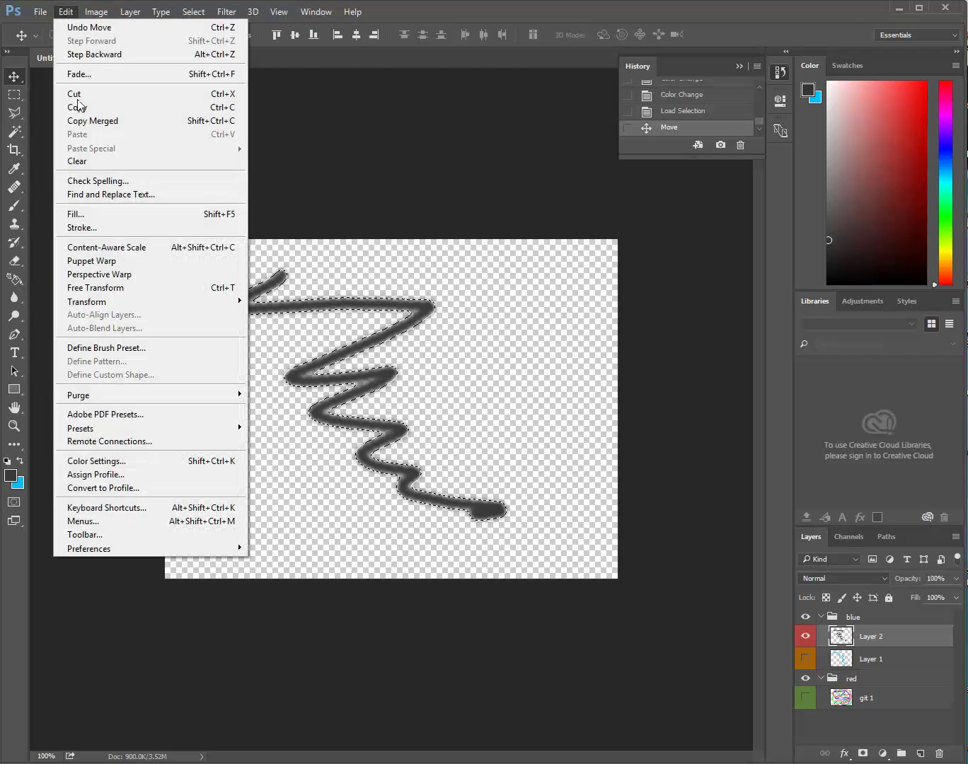
mouse_move(125, 305)
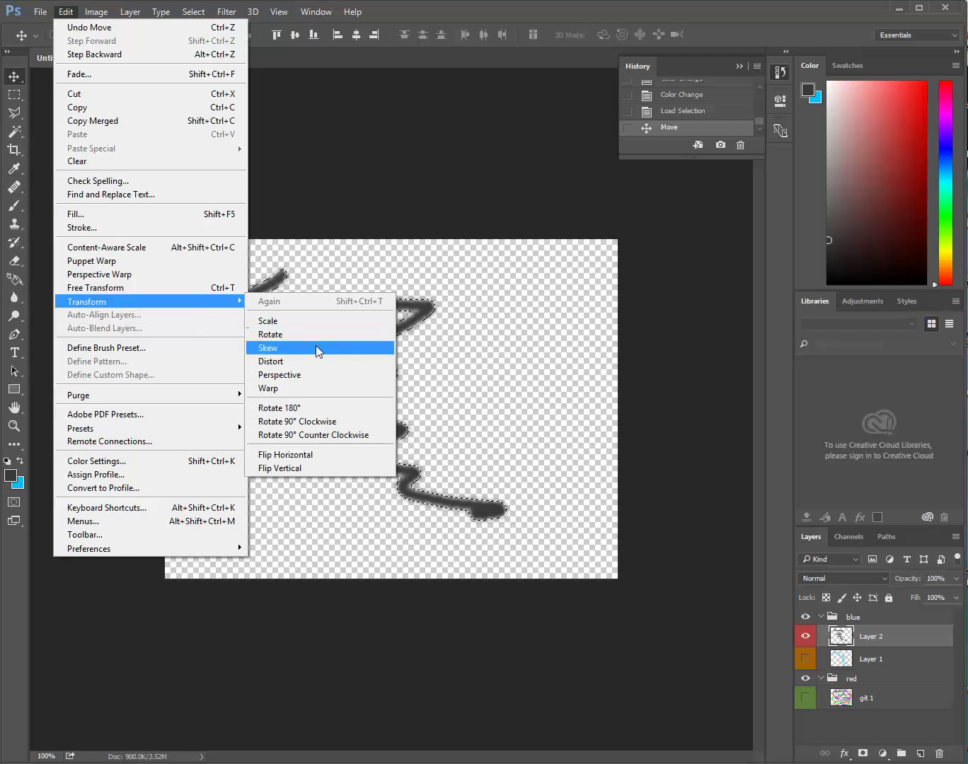
click(605, 9)
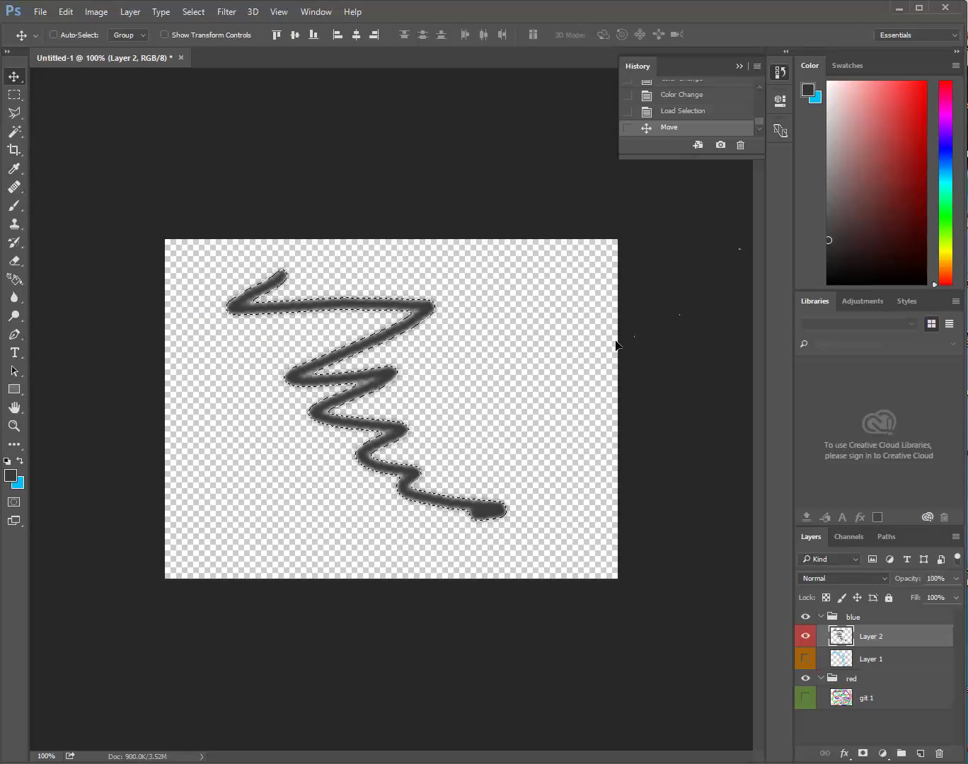